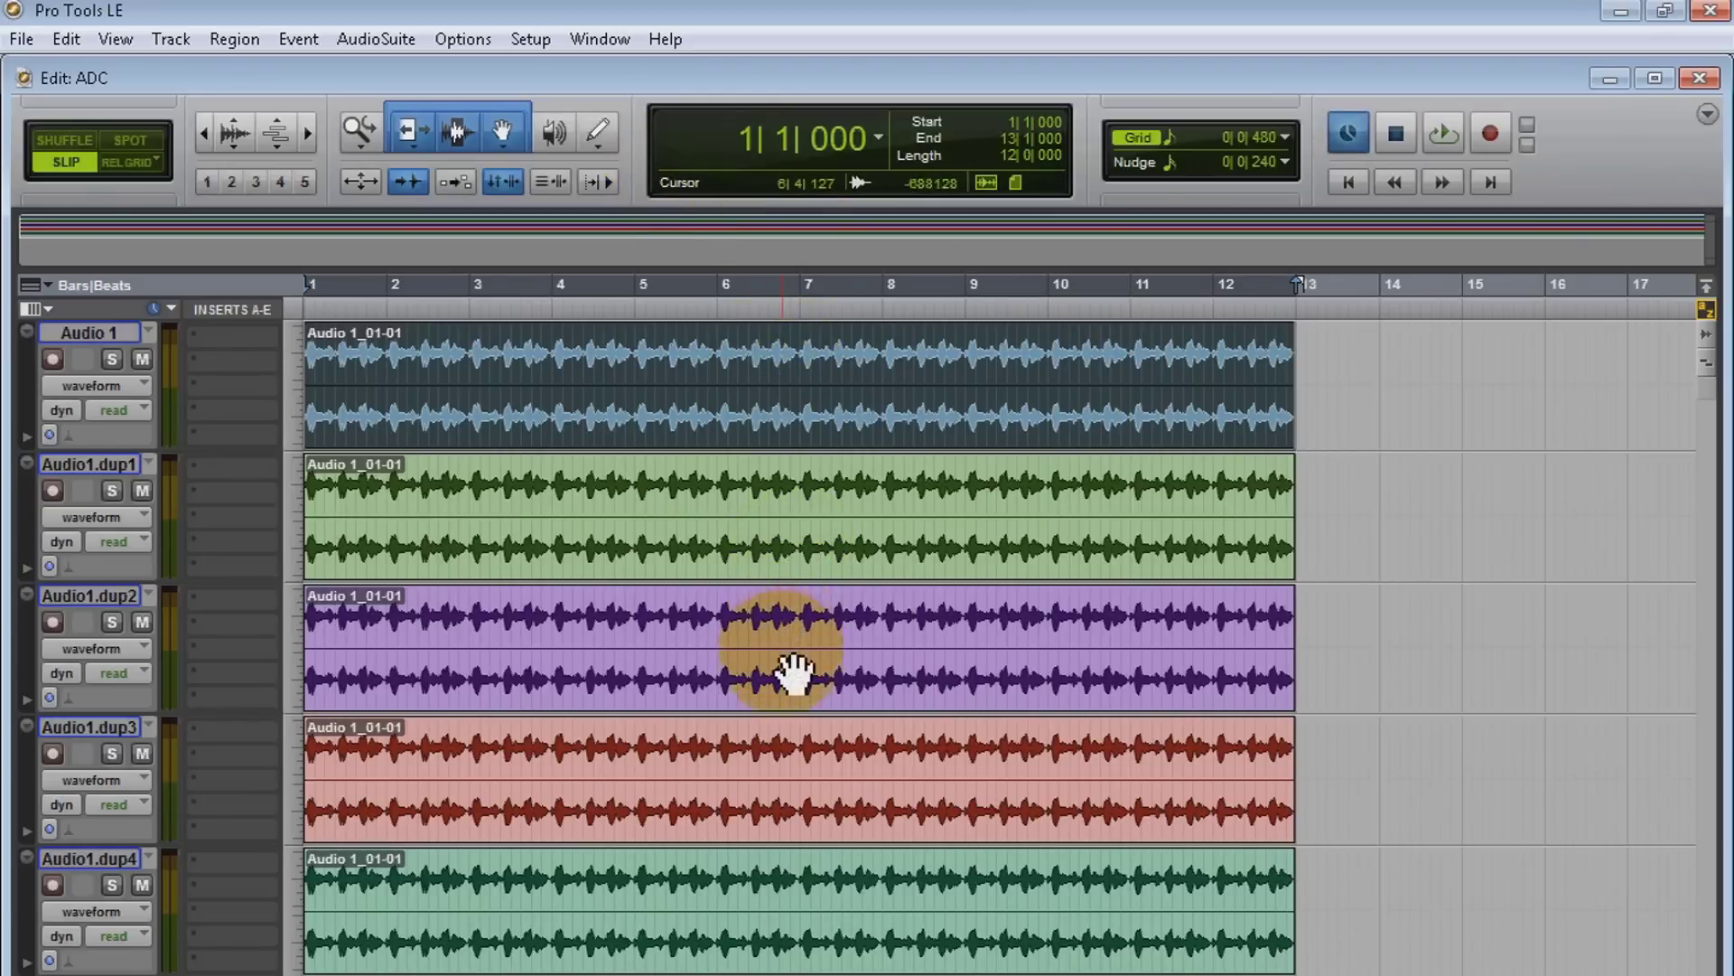
- Play the session briefly, then add a bypassed Reel Tape Flanger on Audio 1's first insert
{"action": "key", "text": "space"}
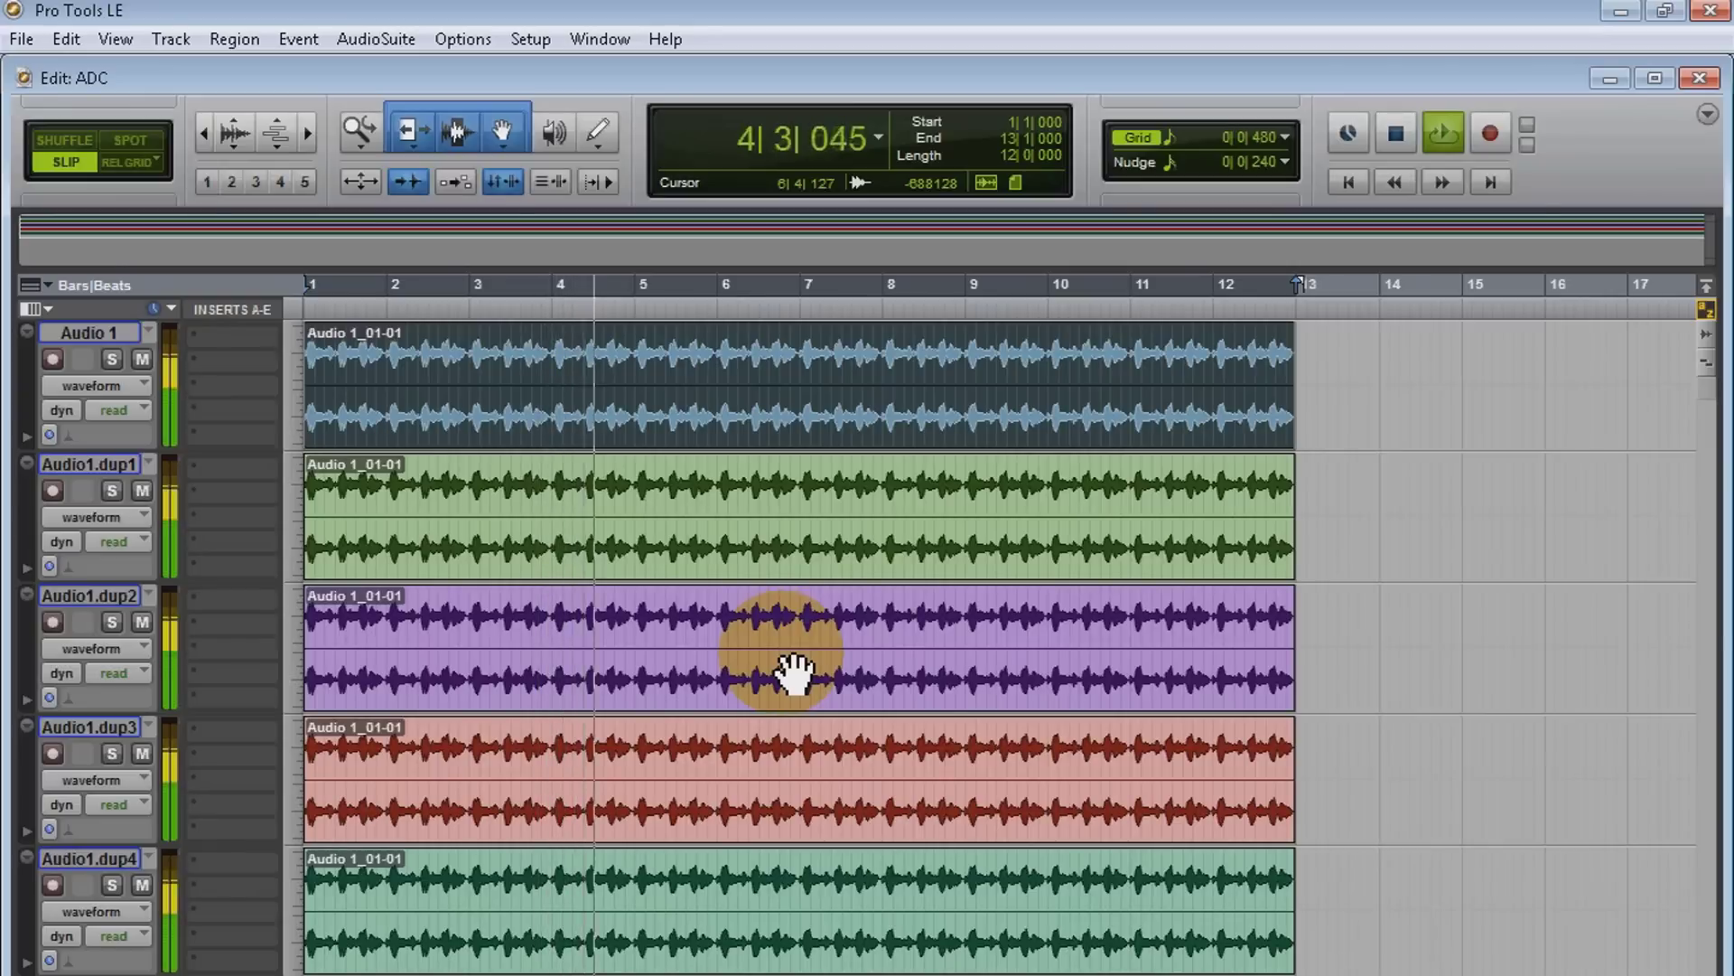
{"action": "key", "text": "space"}
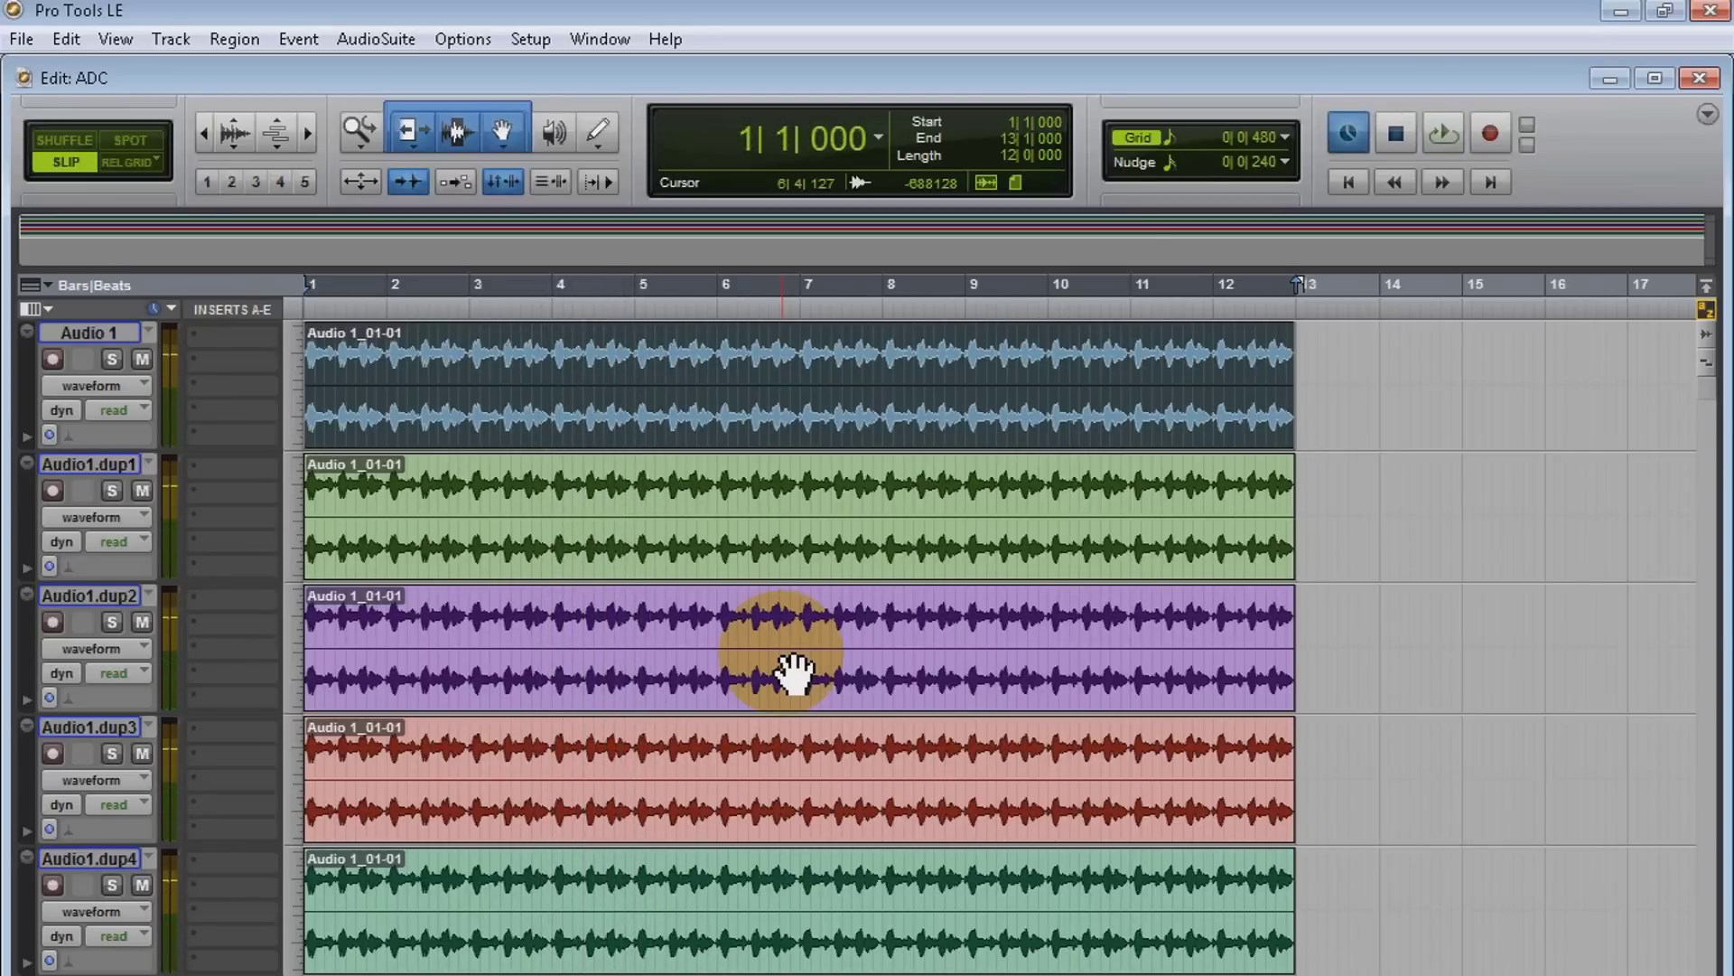
{"action": "key", "text": "ctrl+equal"}
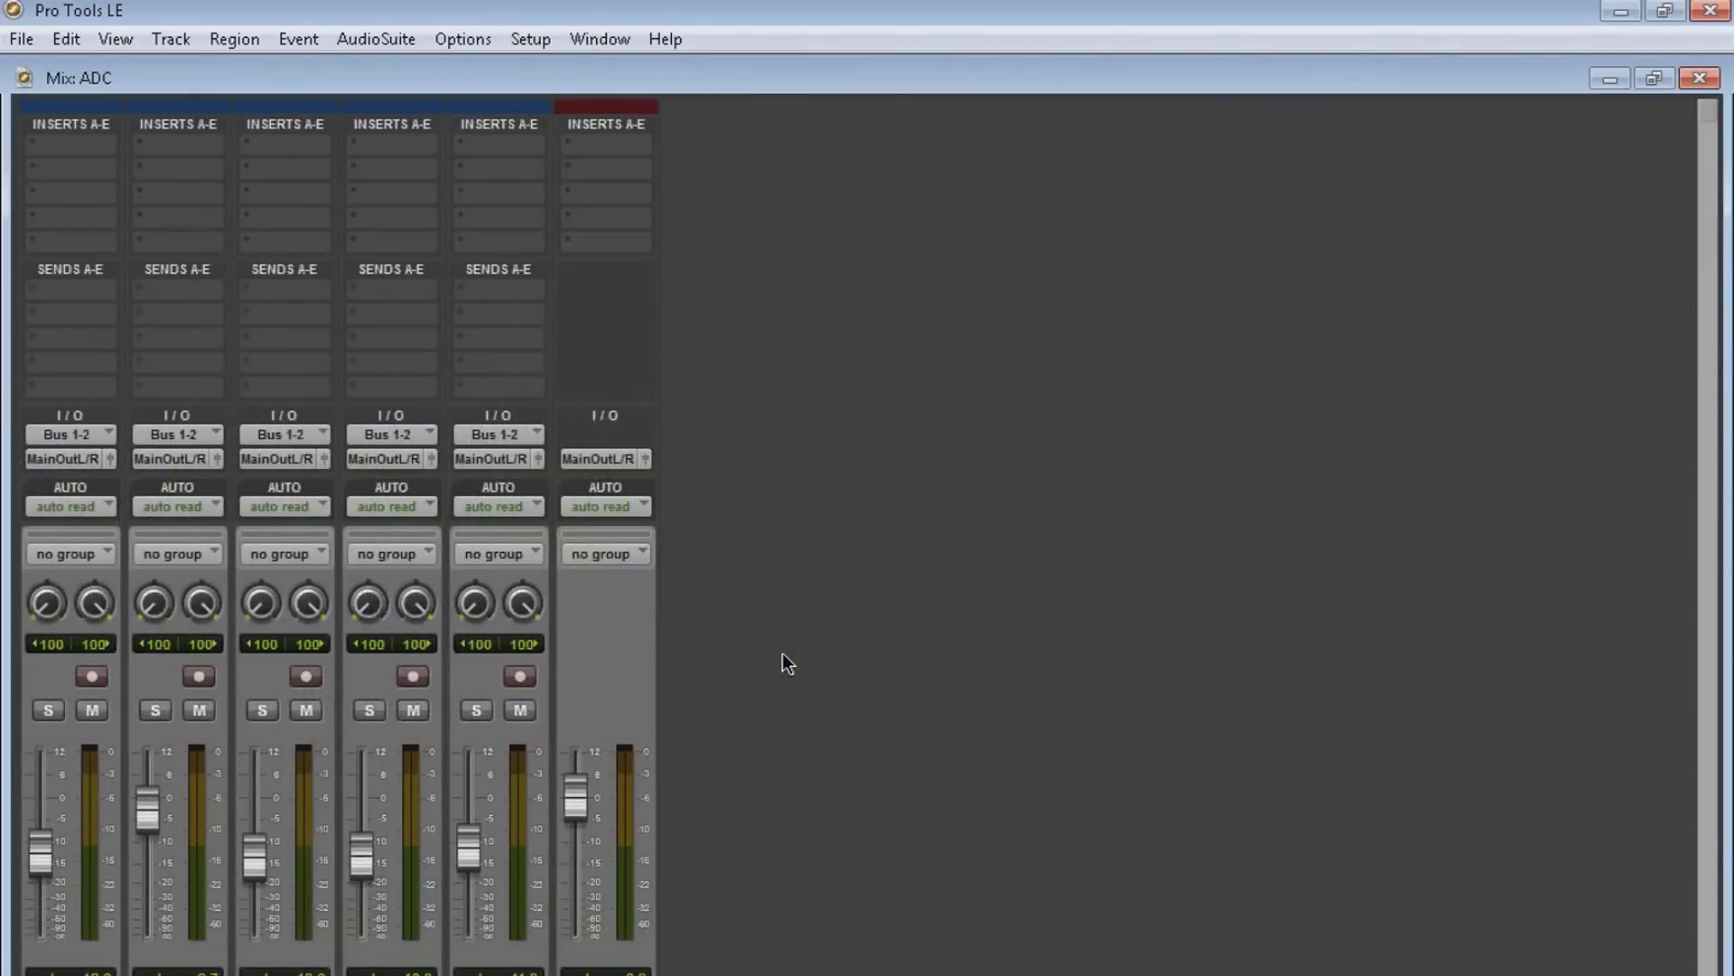
{"action": "left_click", "coordinate": [85, 192]}
{"action": "mouse_move", "coordinate": [160, 211]}
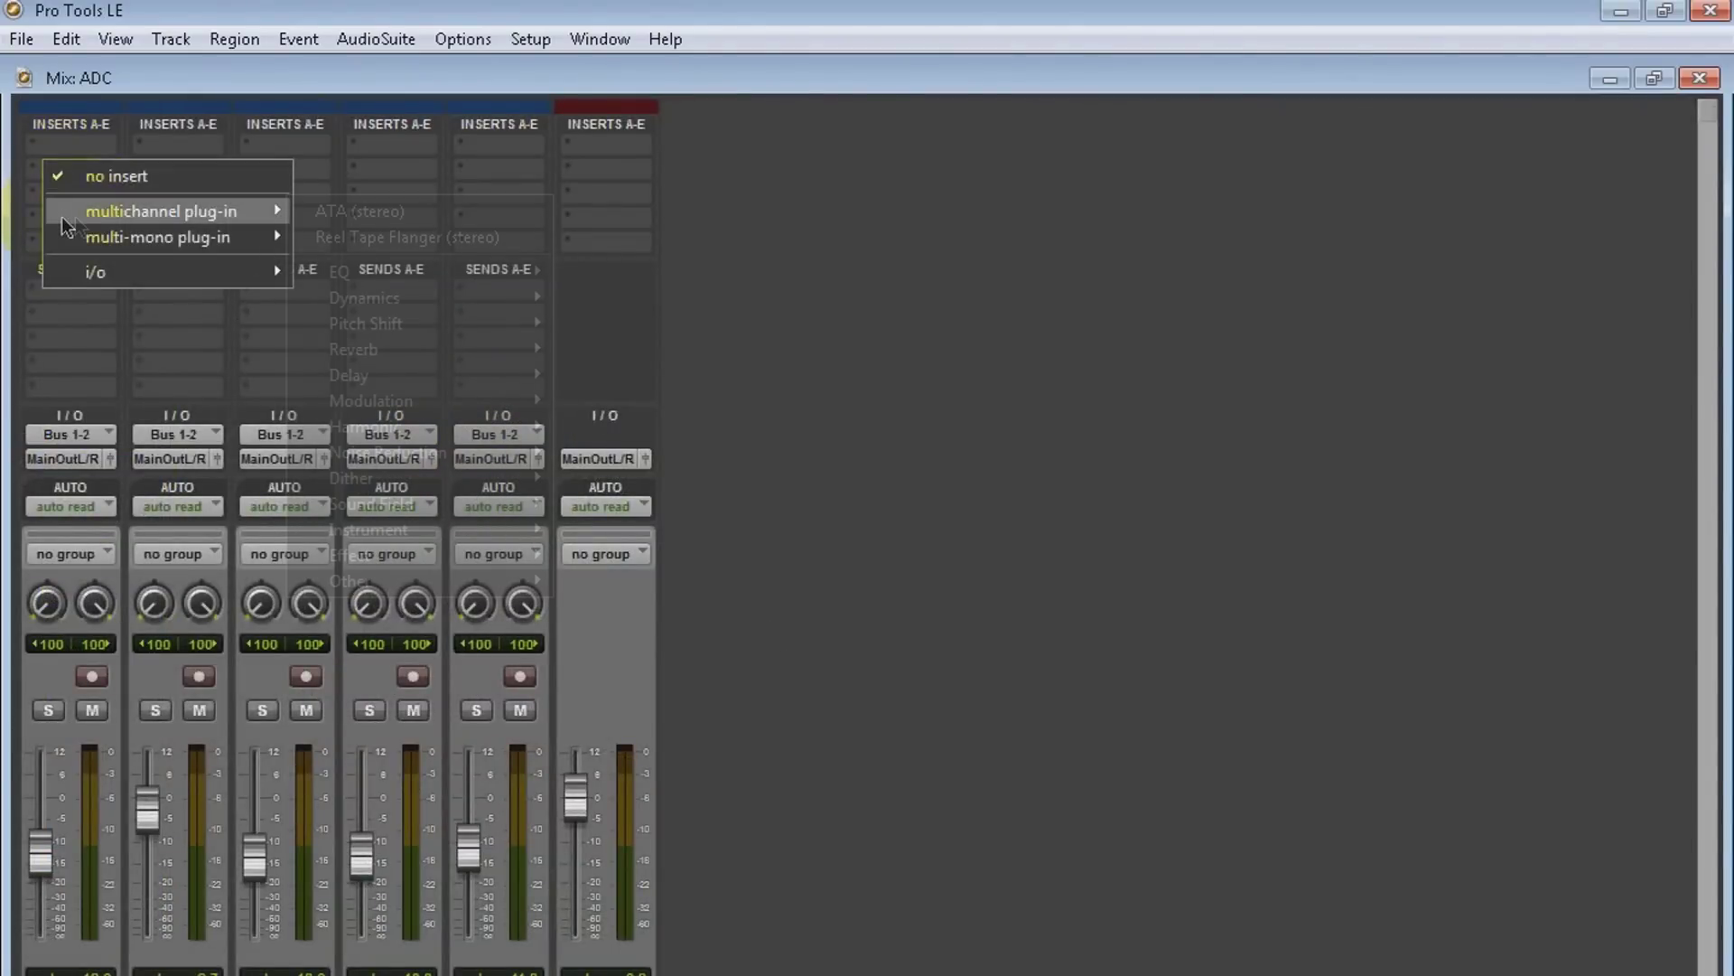
{"action": "left_click", "coordinate": [323, 240]}
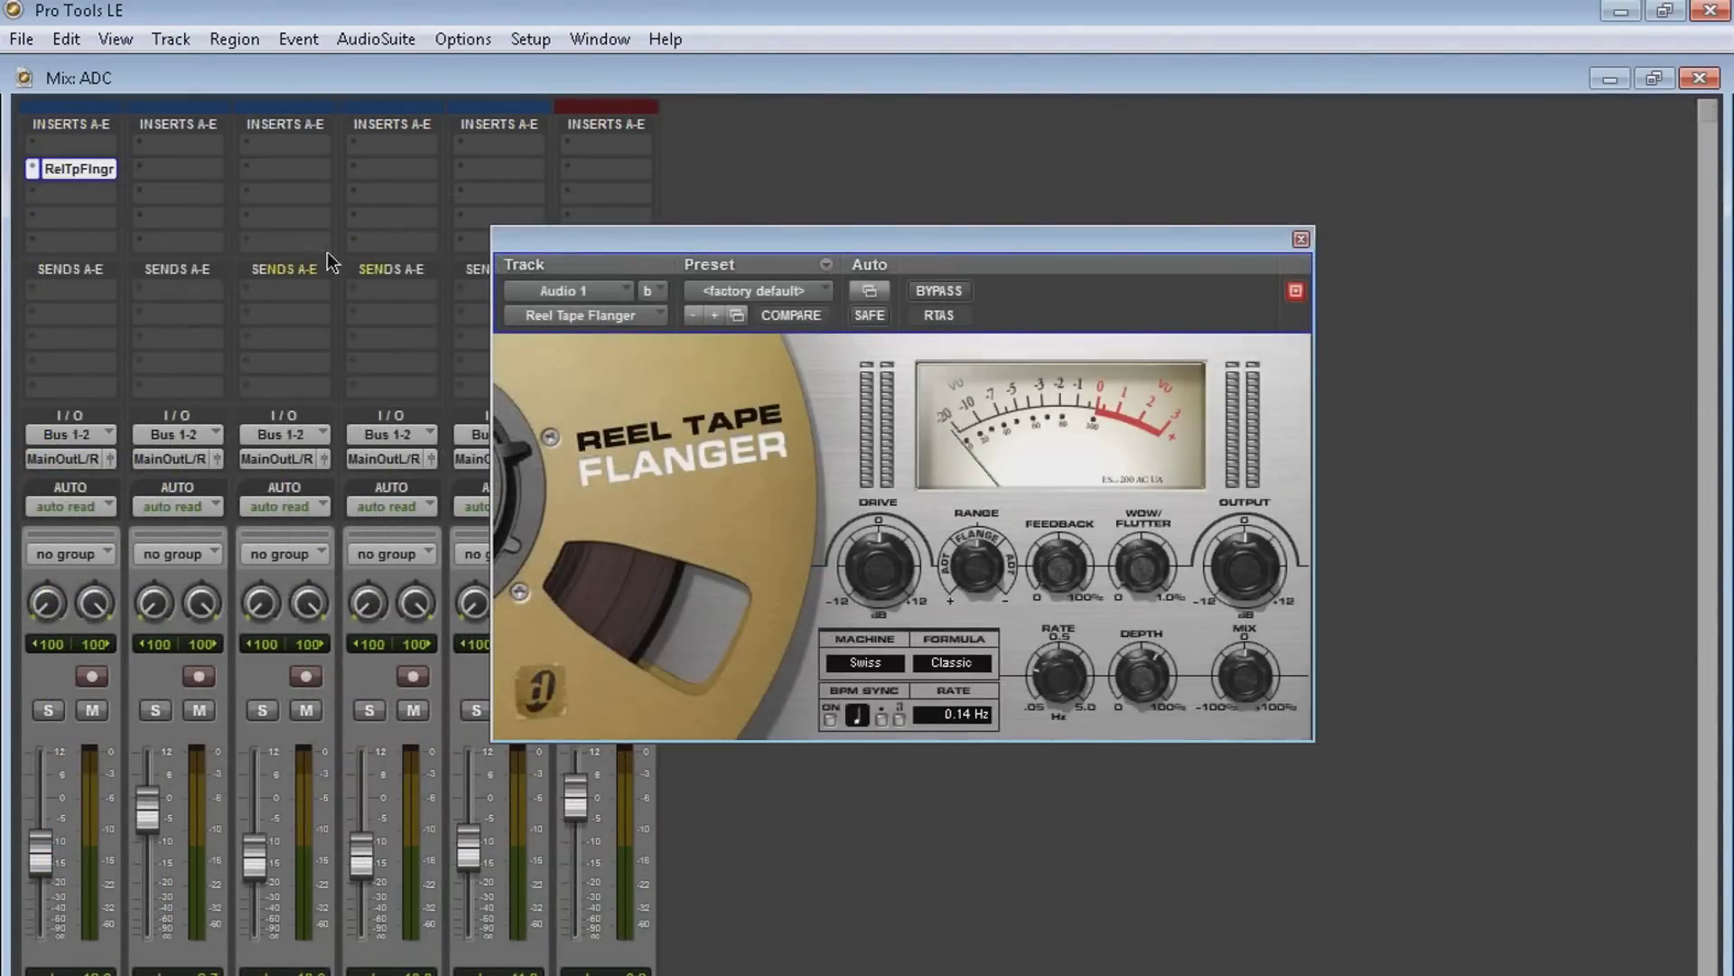
{"action": "left_click", "coordinate": [940, 290]}
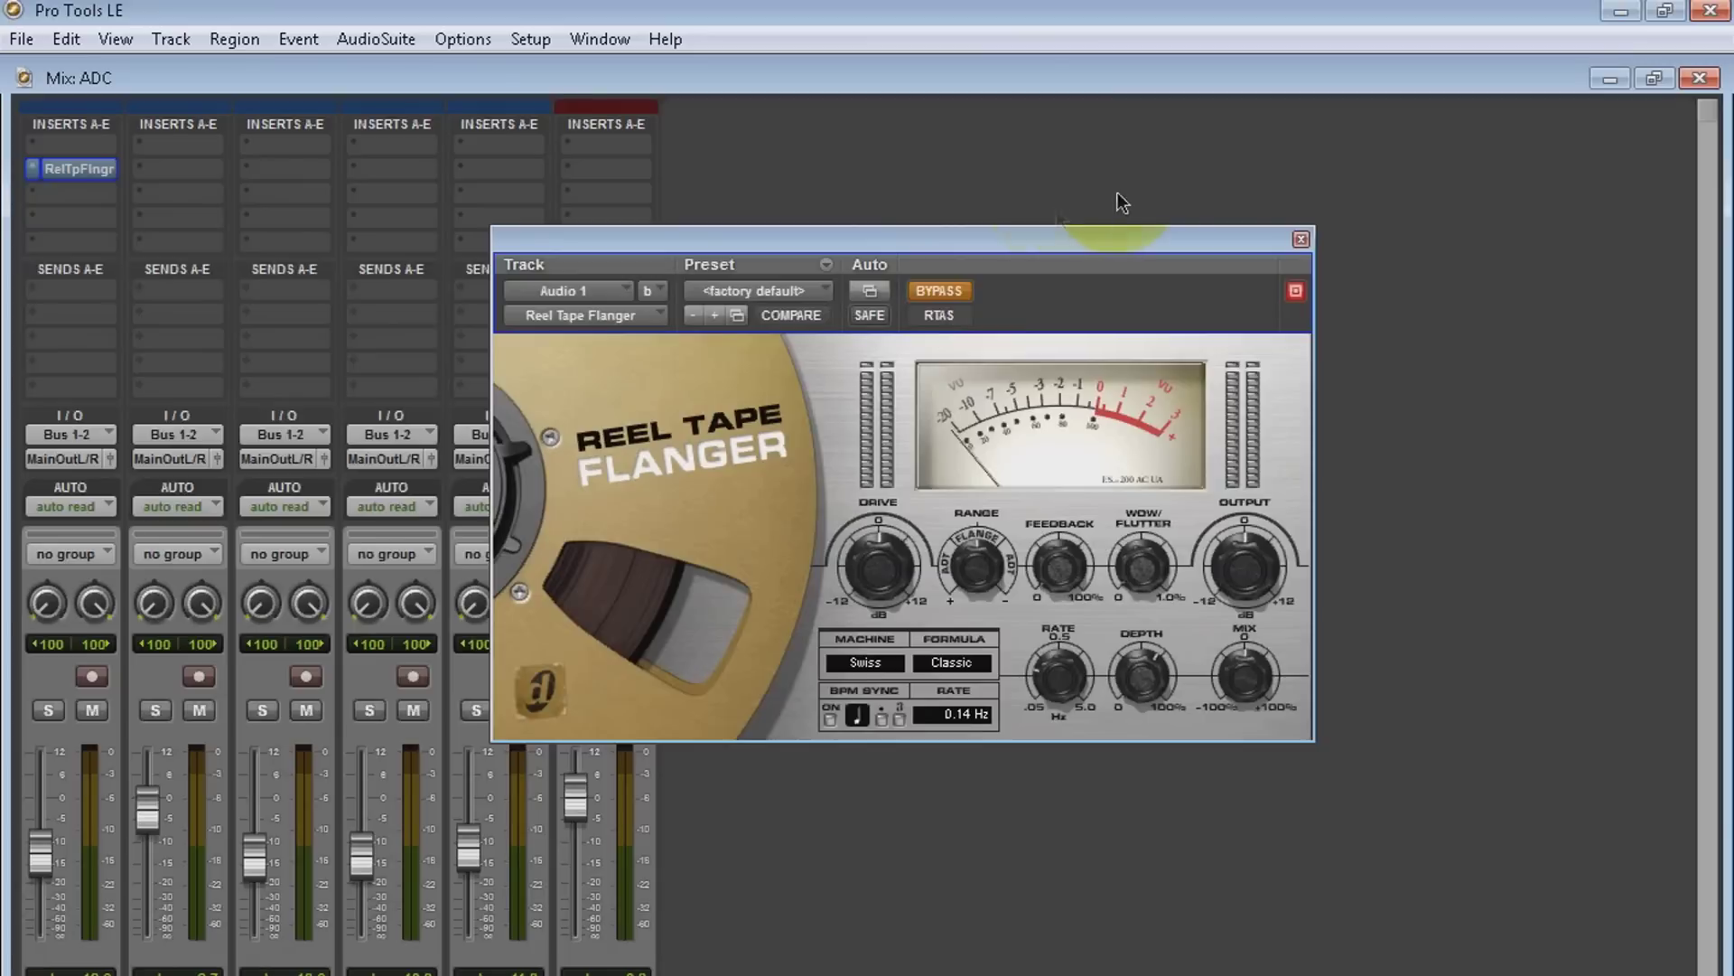
{"action": "left_click", "coordinate": [1300, 239]}
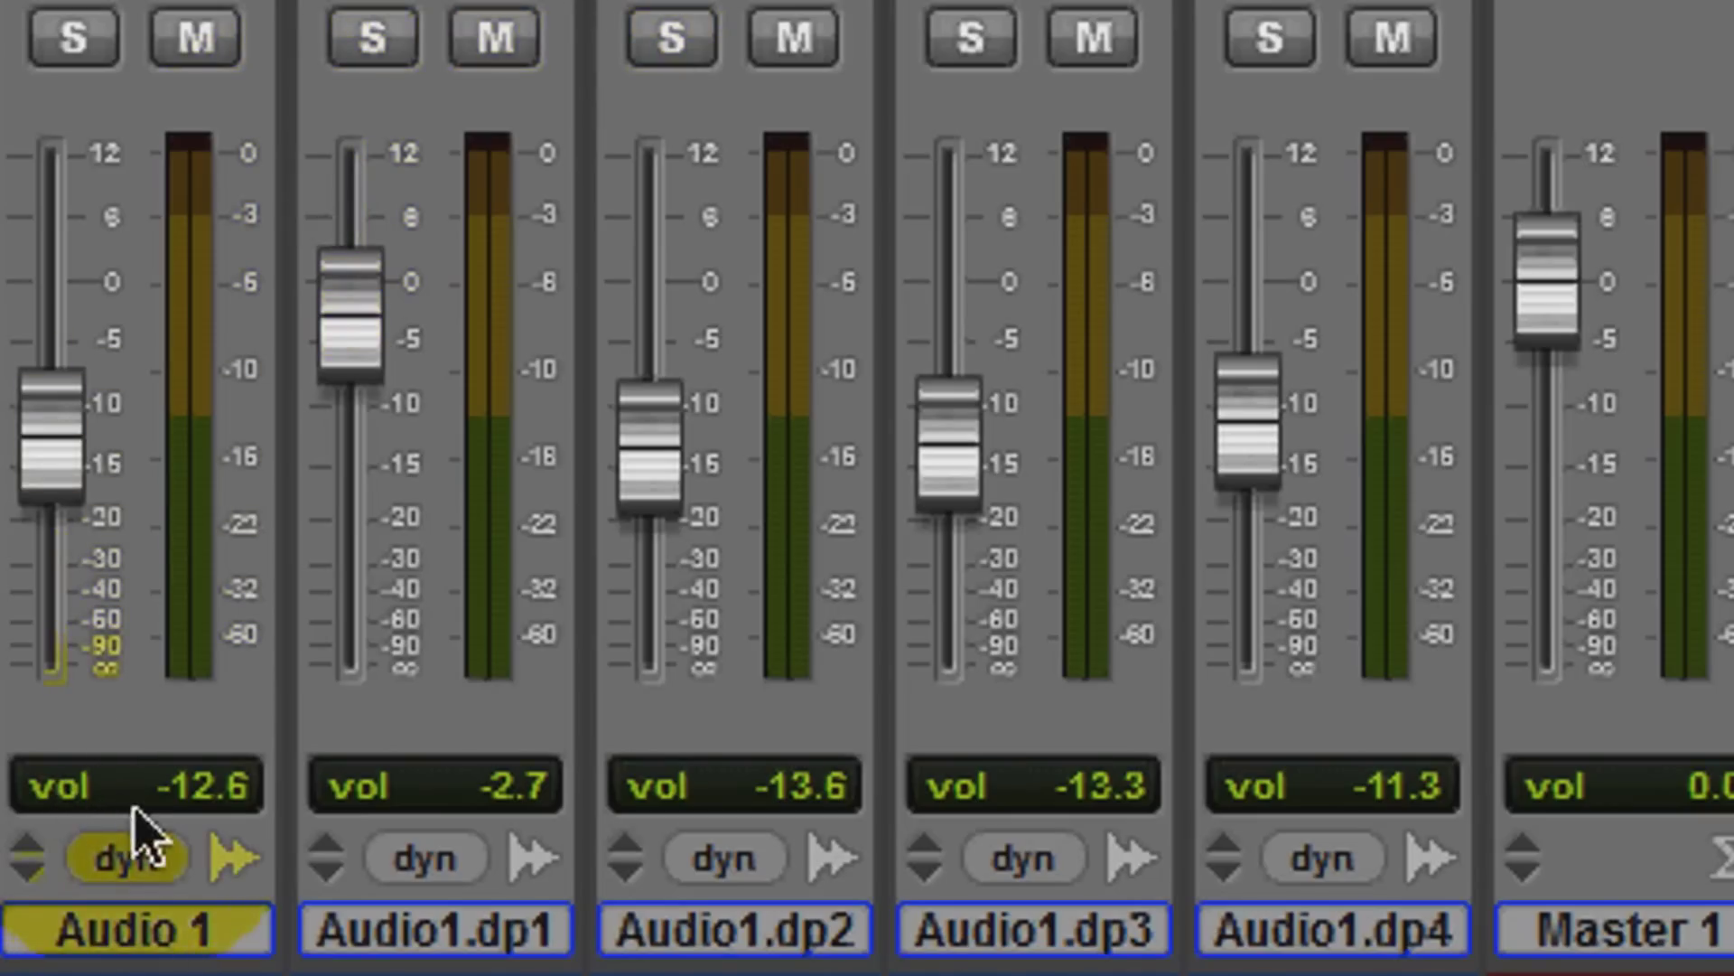
- Cycle Audio 1's channel readout to show its 2401-sample plug-in delay
{"action": "left_click", "coordinate": [131, 797], "text": "ctrl"}
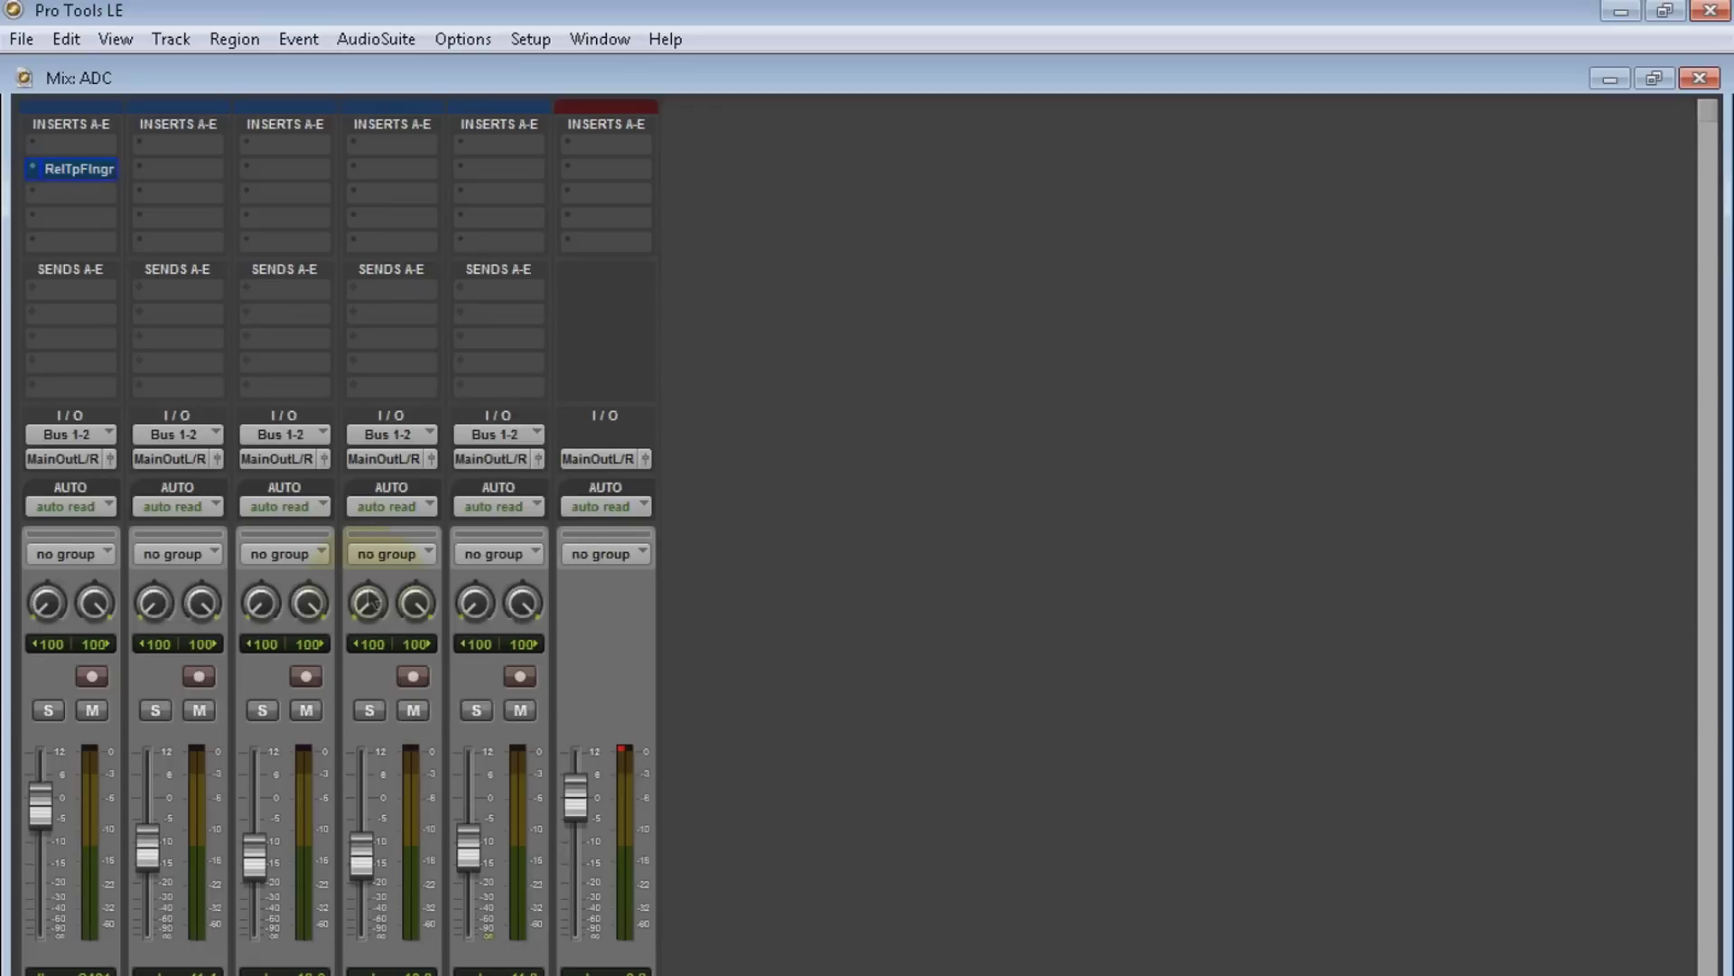
- Insert ATA on the first insert of all five audio tracks at once
{"action": "left_click", "coordinate": [59, 147]}
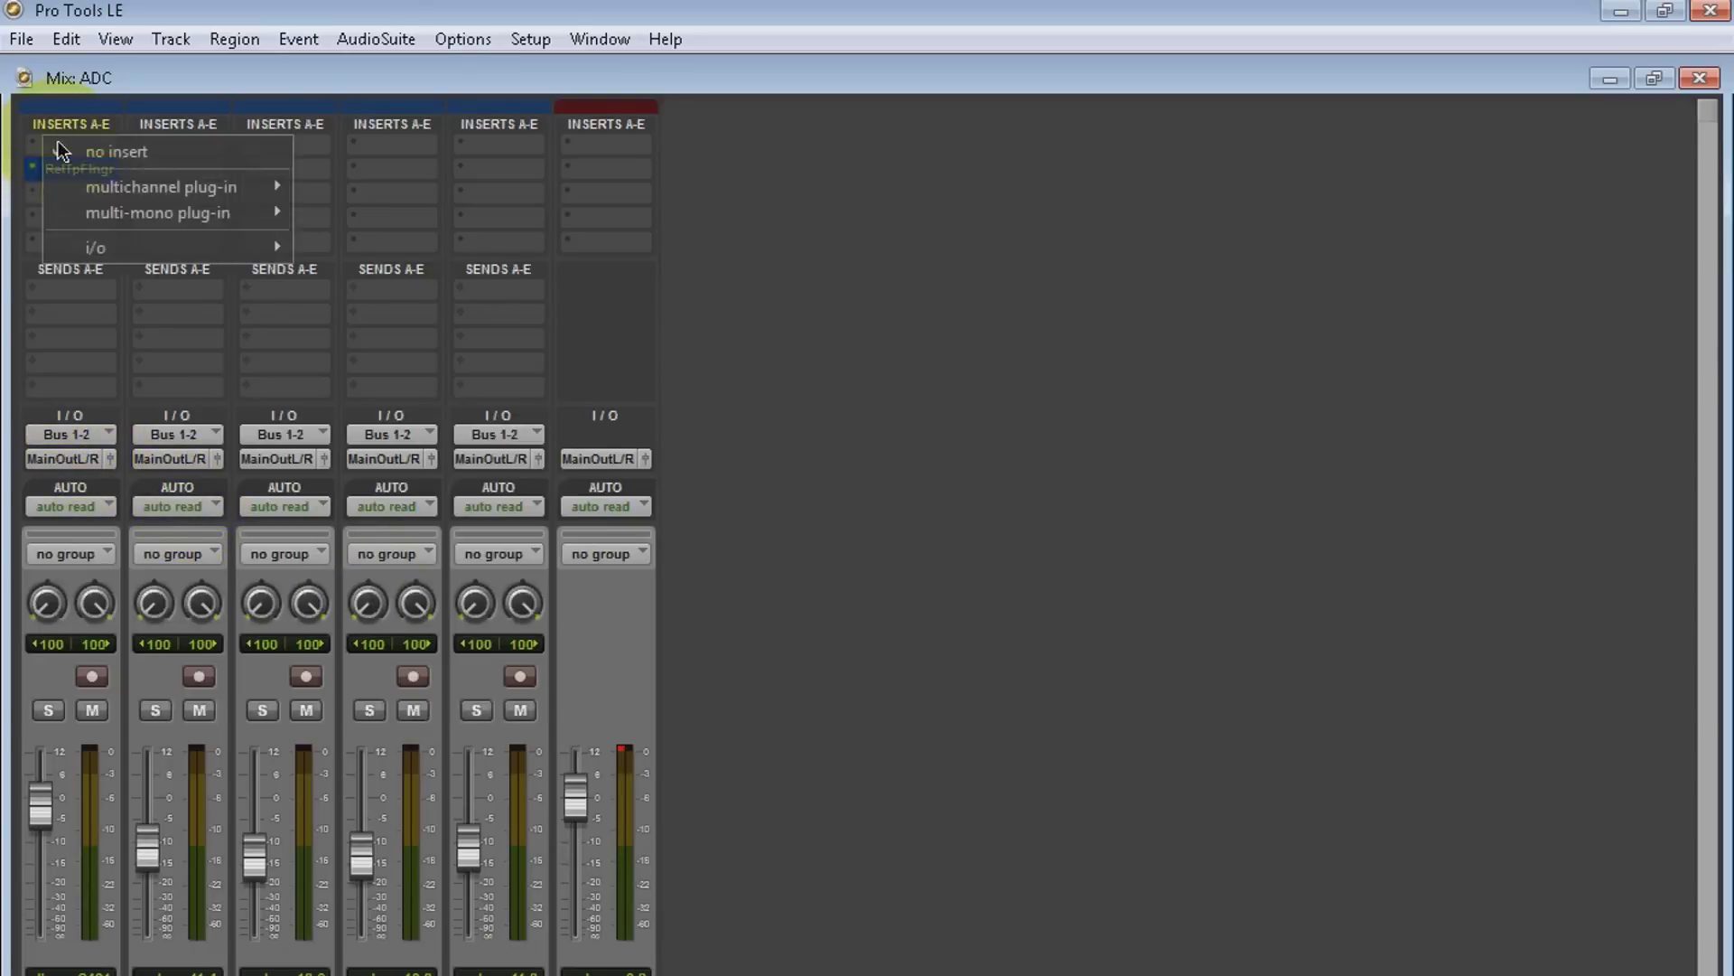
{"action": "left_click", "coordinate": [355, 185], "text": "alt"}
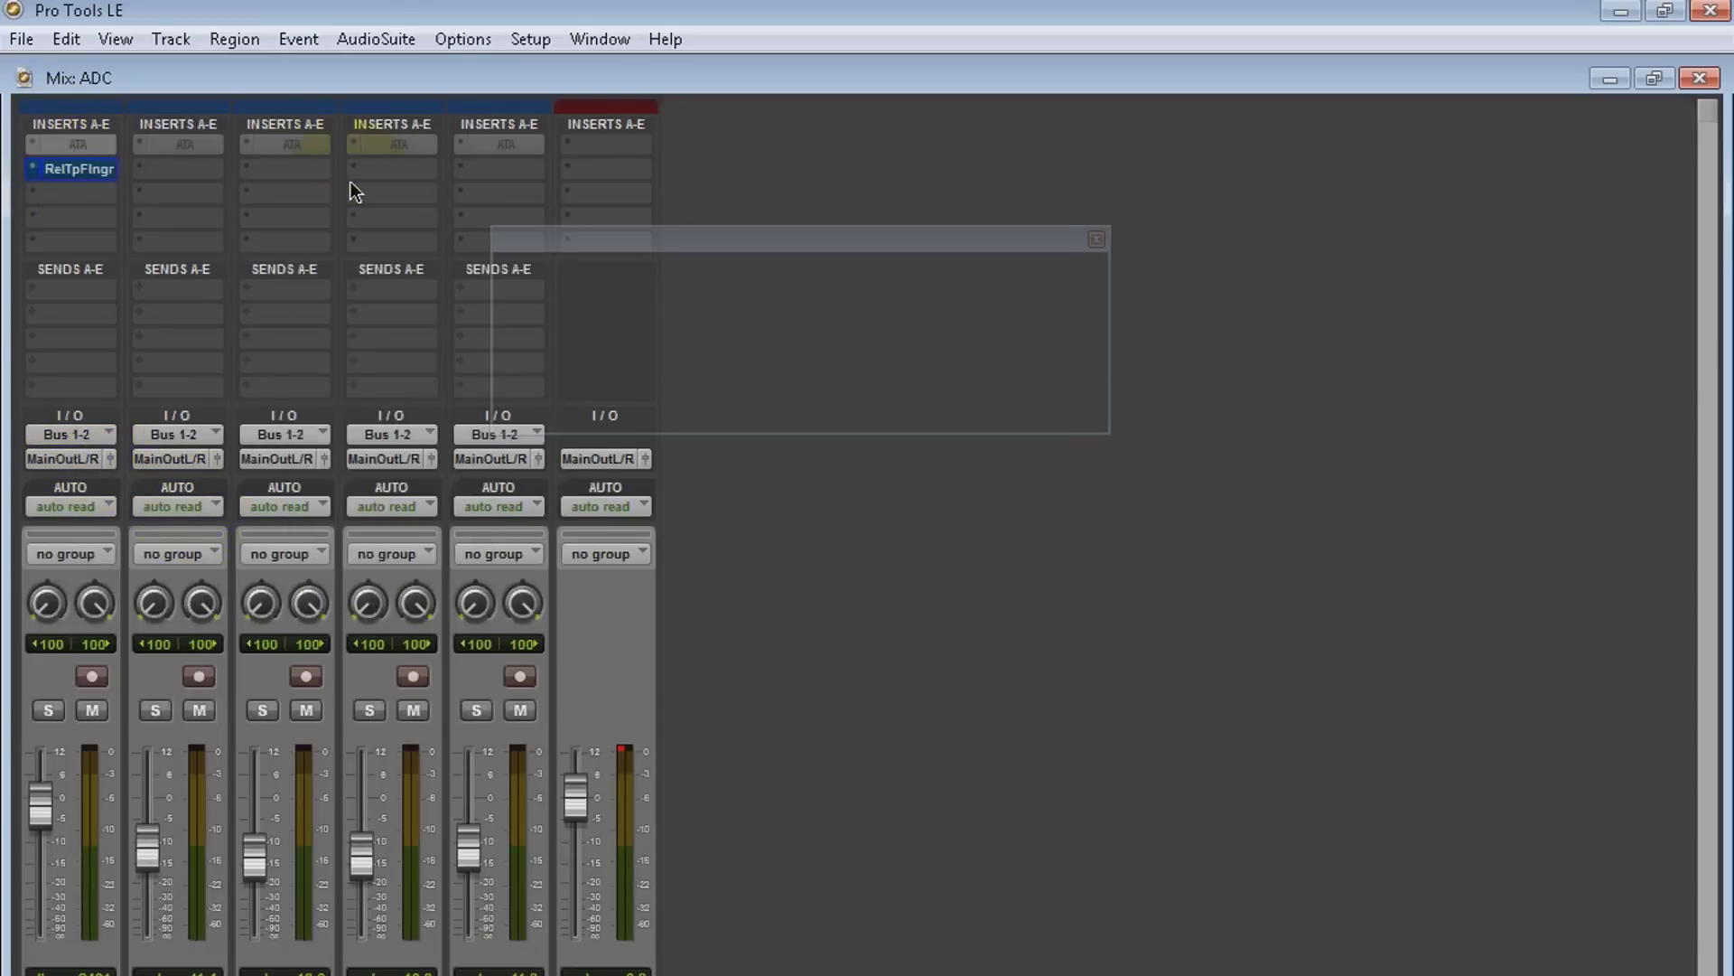
{"action": "left_click", "coordinate": [1095, 240]}
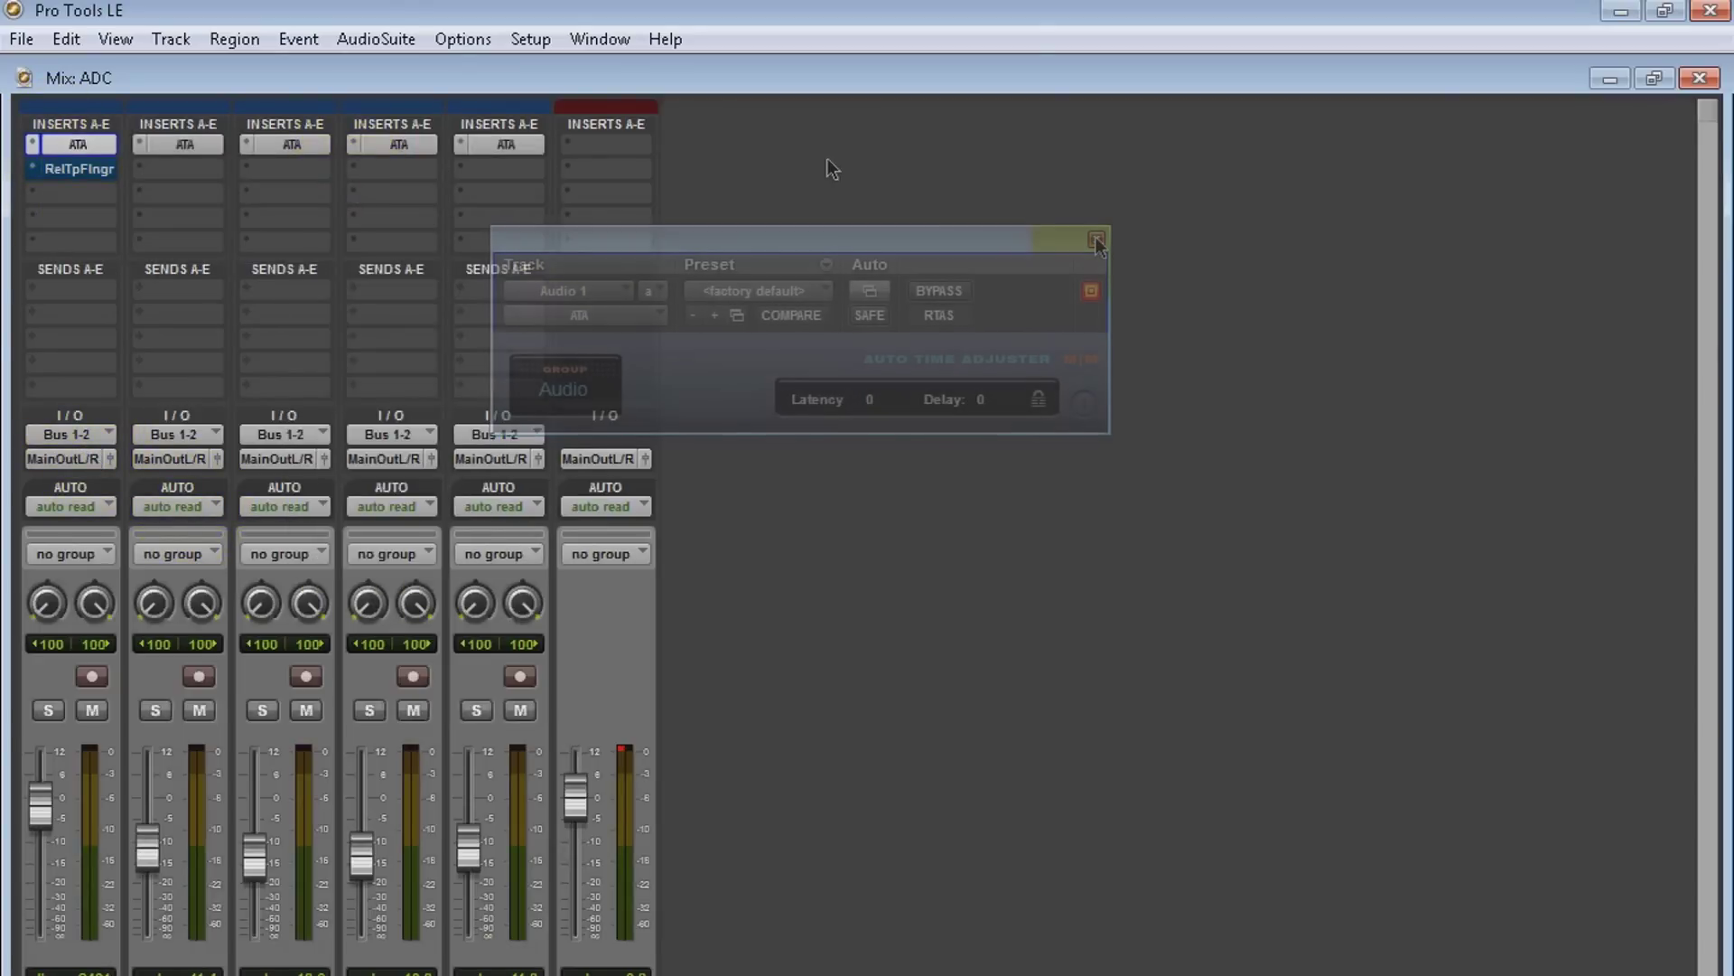
- Add ATA to the Master track's first insert and bring up its group list
{"action": "left_click", "coordinate": [627, 145]}
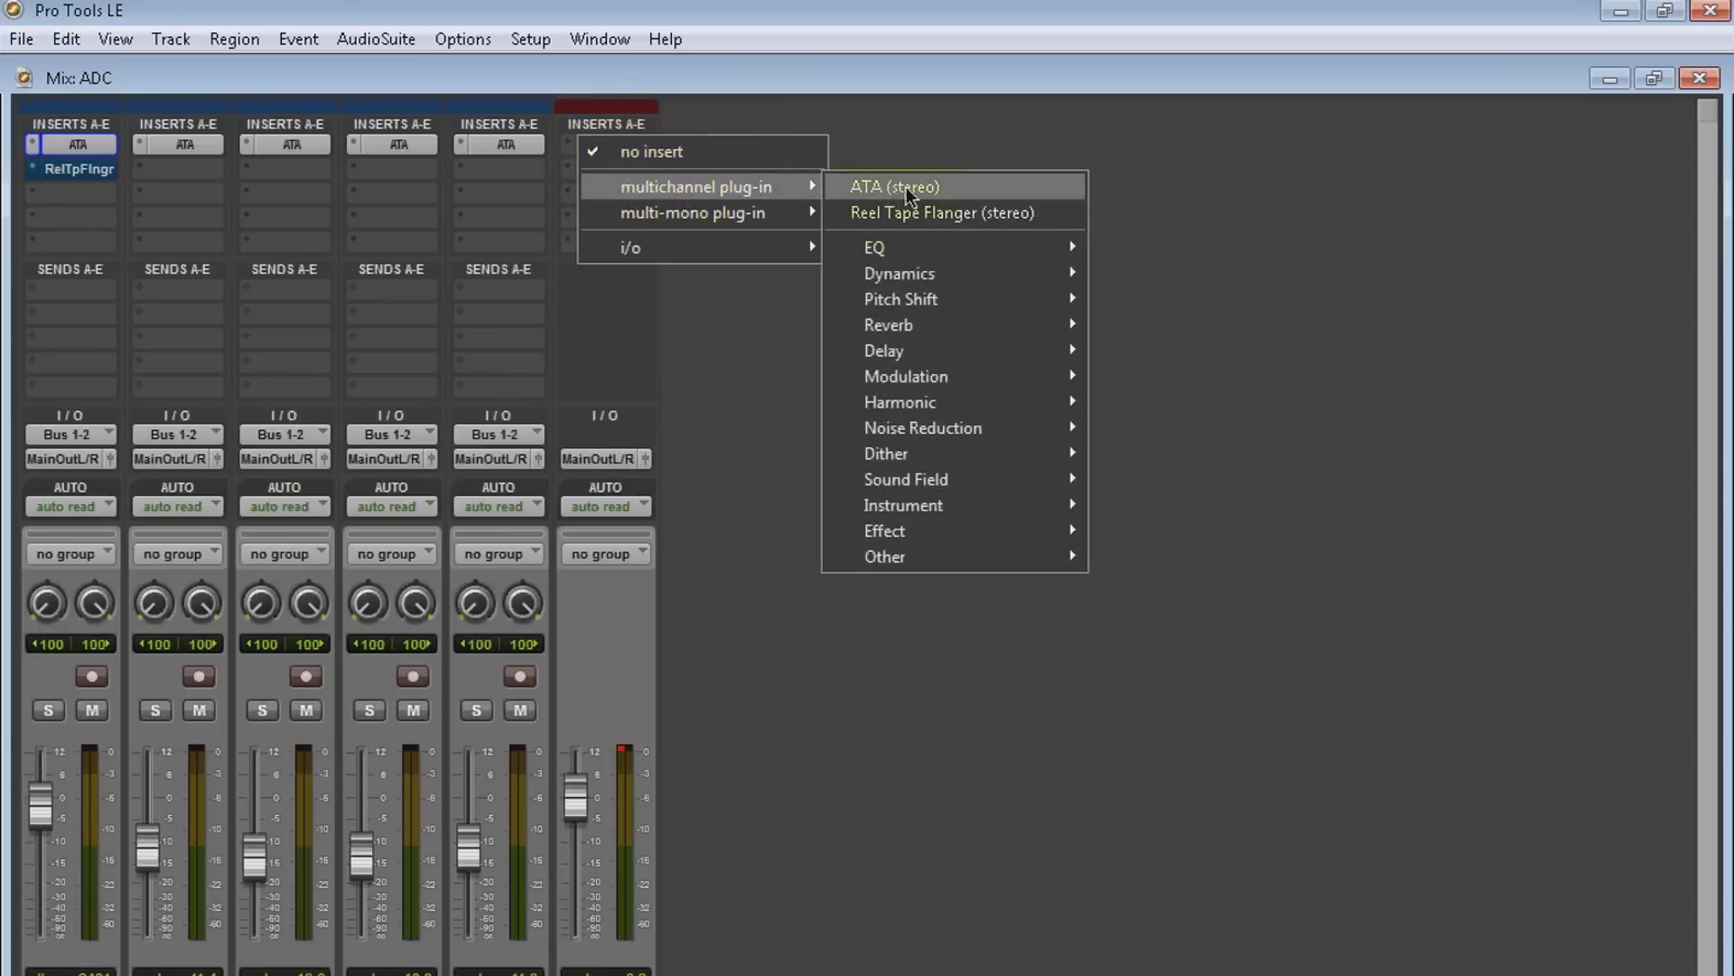
{"action": "left_click", "coordinate": [910, 187]}
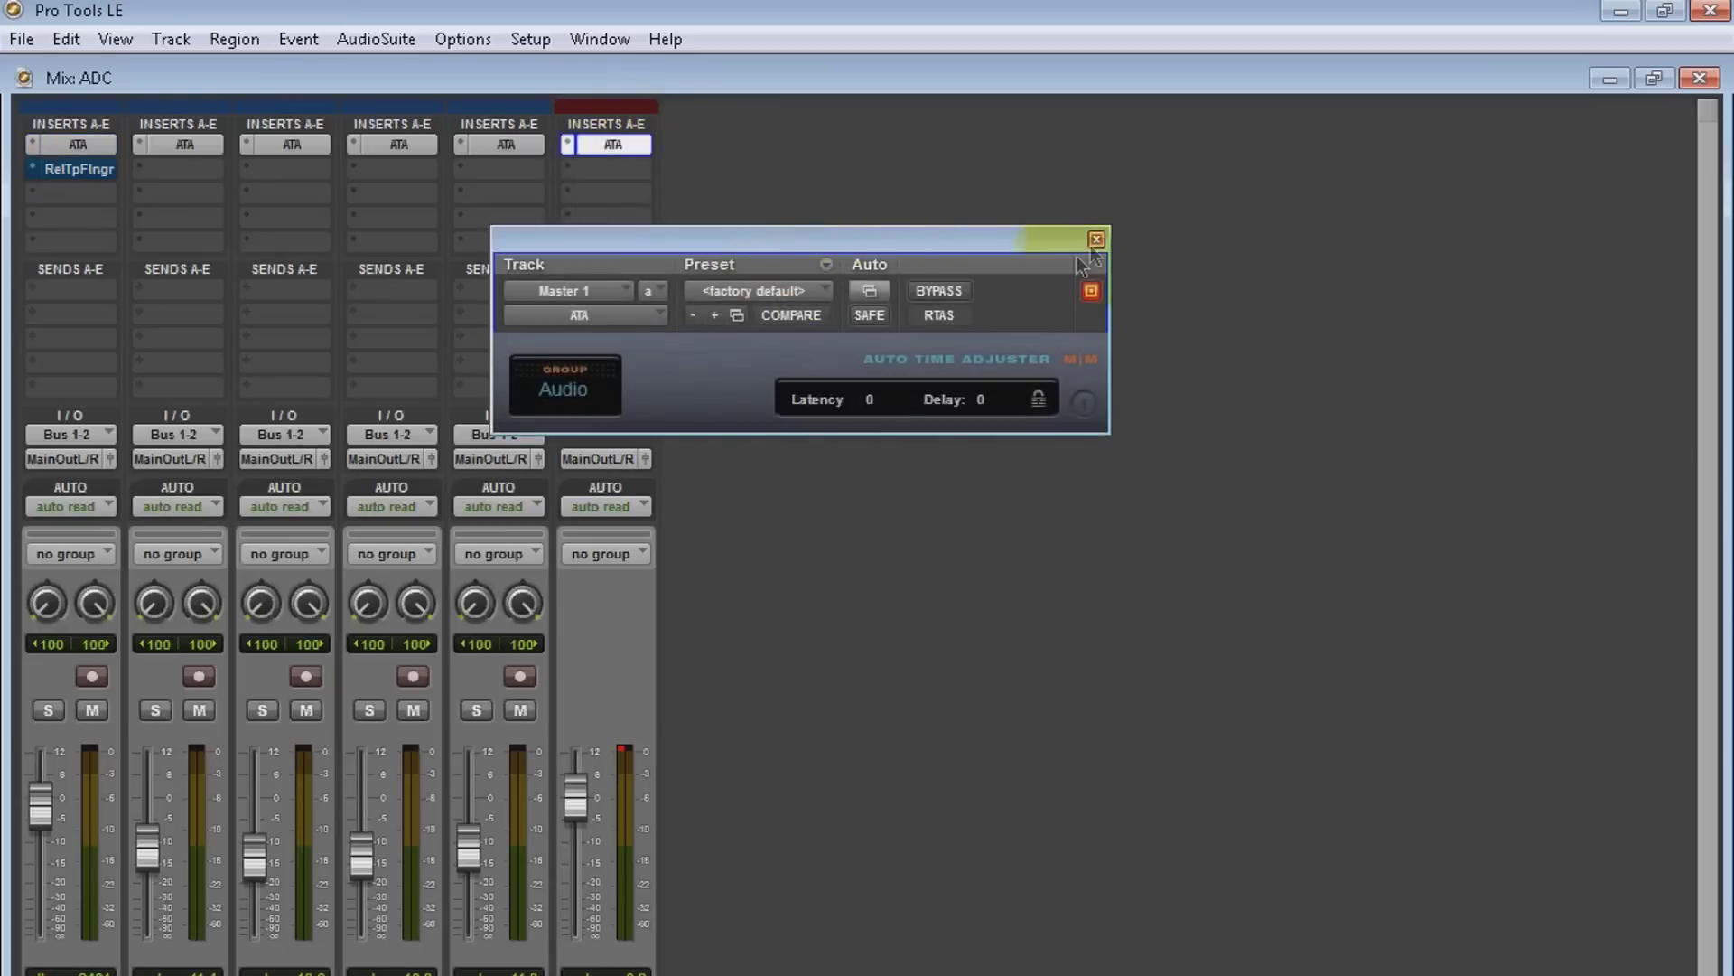
{"action": "left_click_drag", "start_coordinate": [949, 244], "coordinate": [1074, 205]}
{"action": "left_click", "coordinate": [691, 351]}
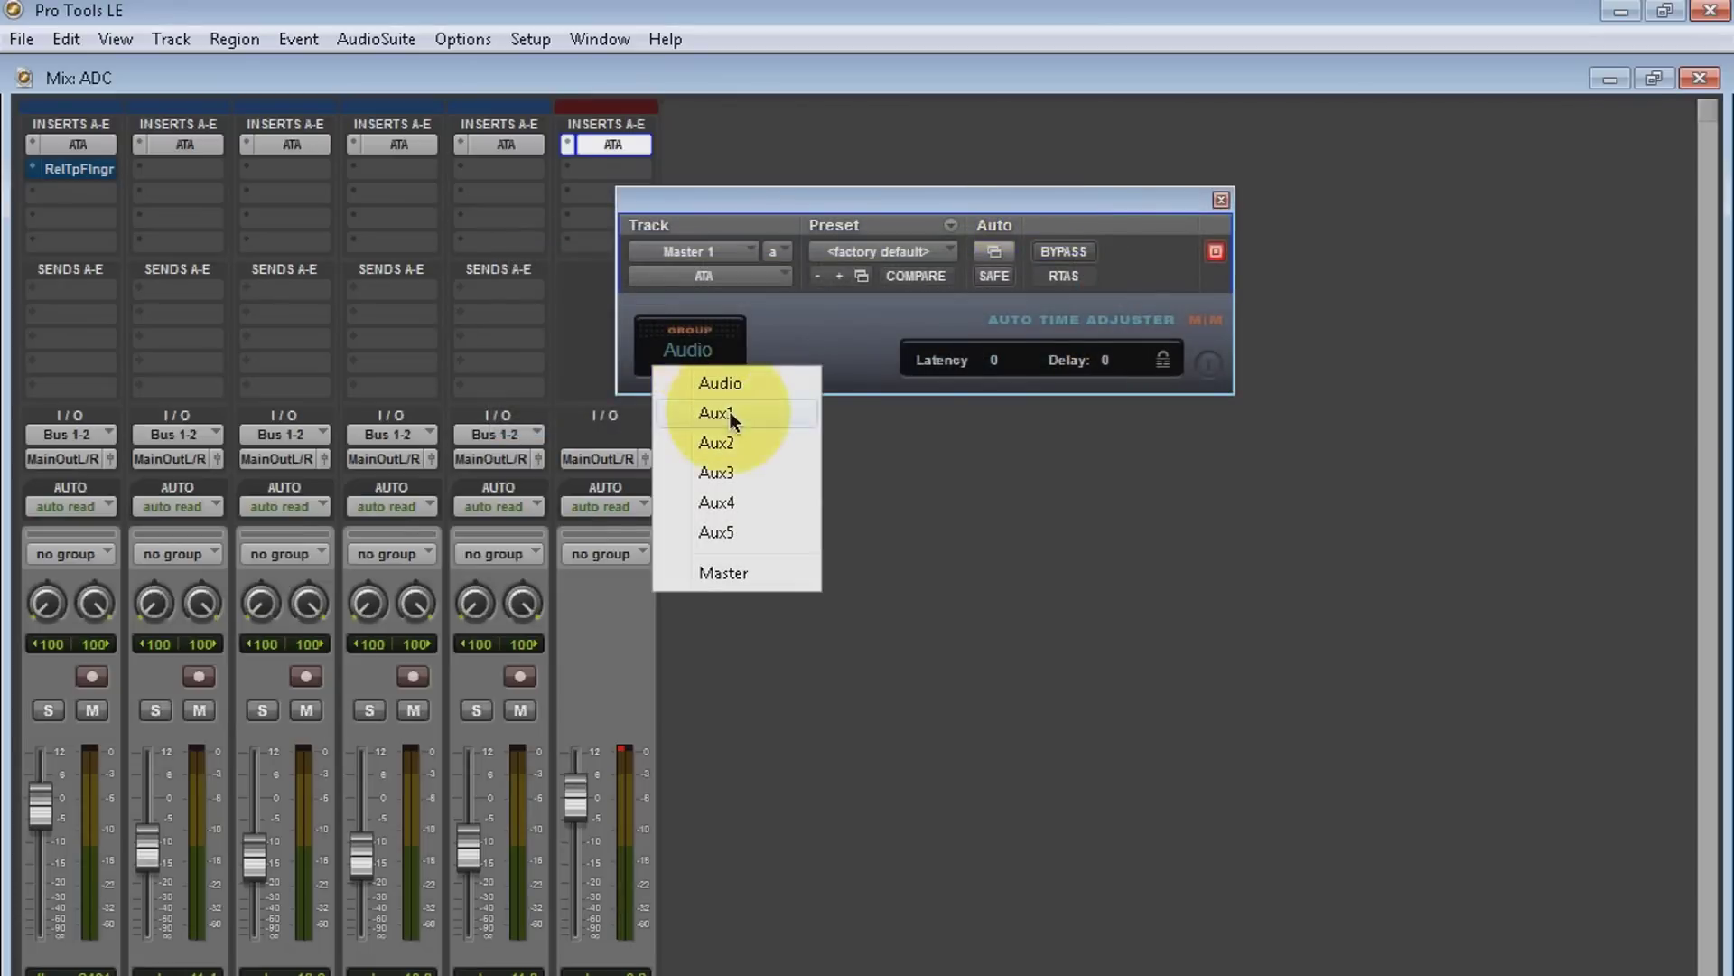
- Assign the Master's ATA to the Master group with ping level near -75 dB, giving 2400 total
{"action": "left_click", "coordinate": [740, 572]}
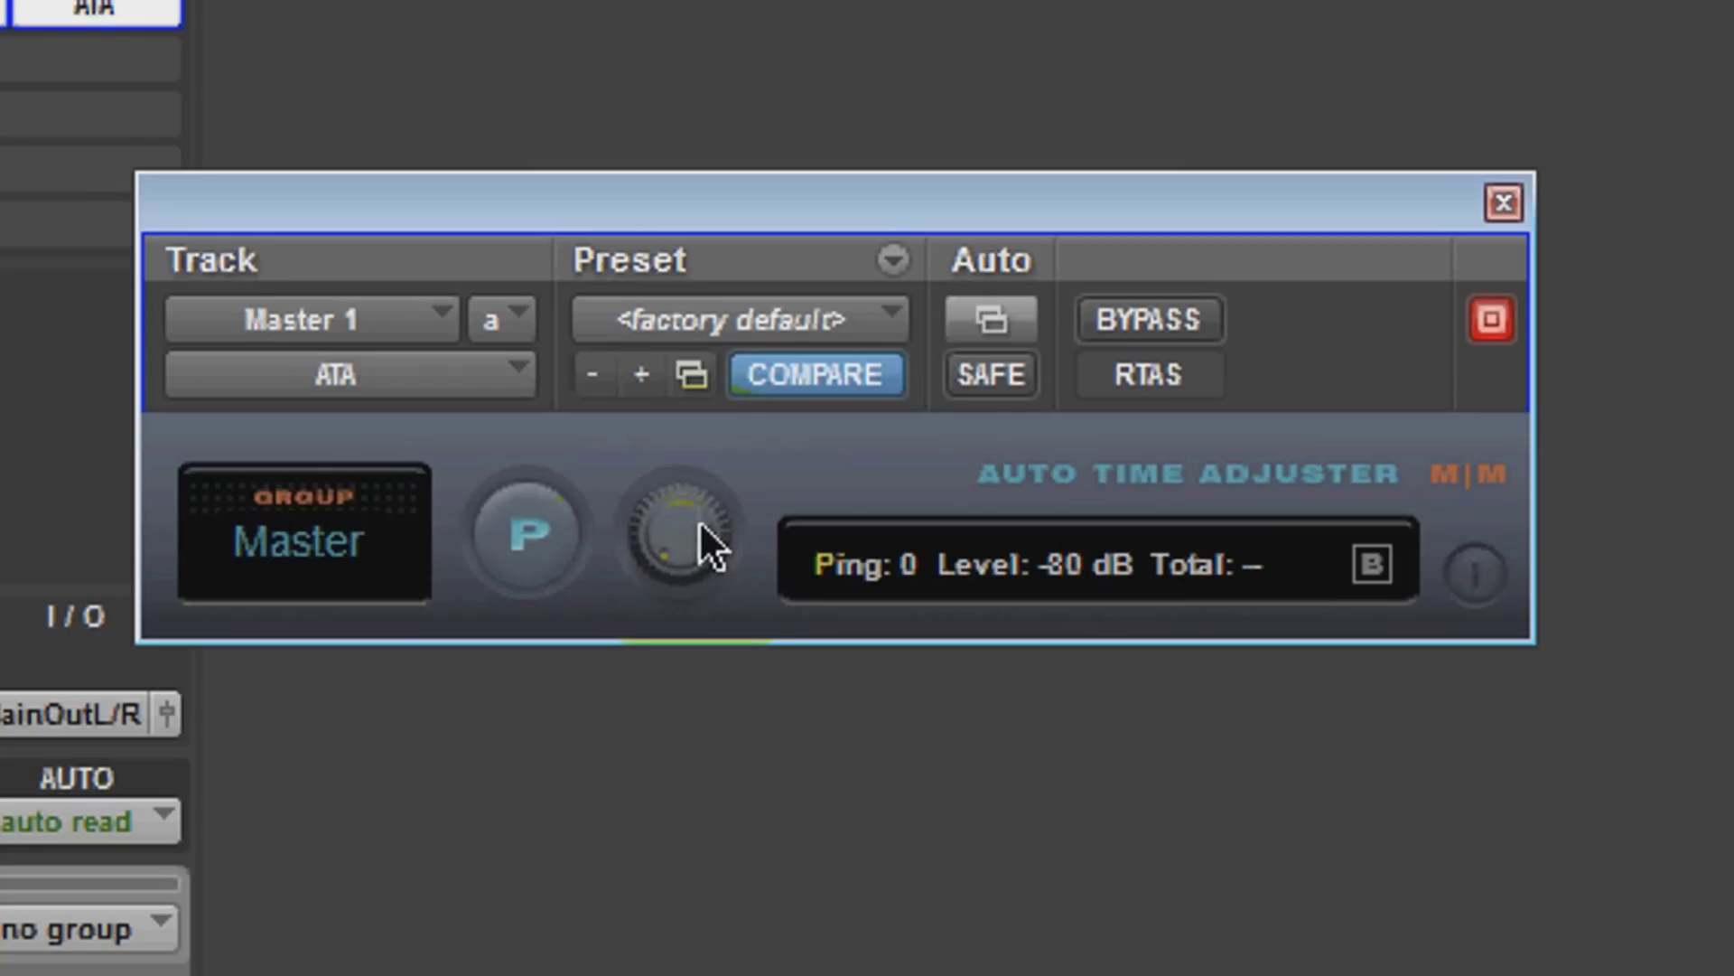
{"action": "left_click_drag", "start_coordinate": [867, 351], "coordinate": [866, 310]}
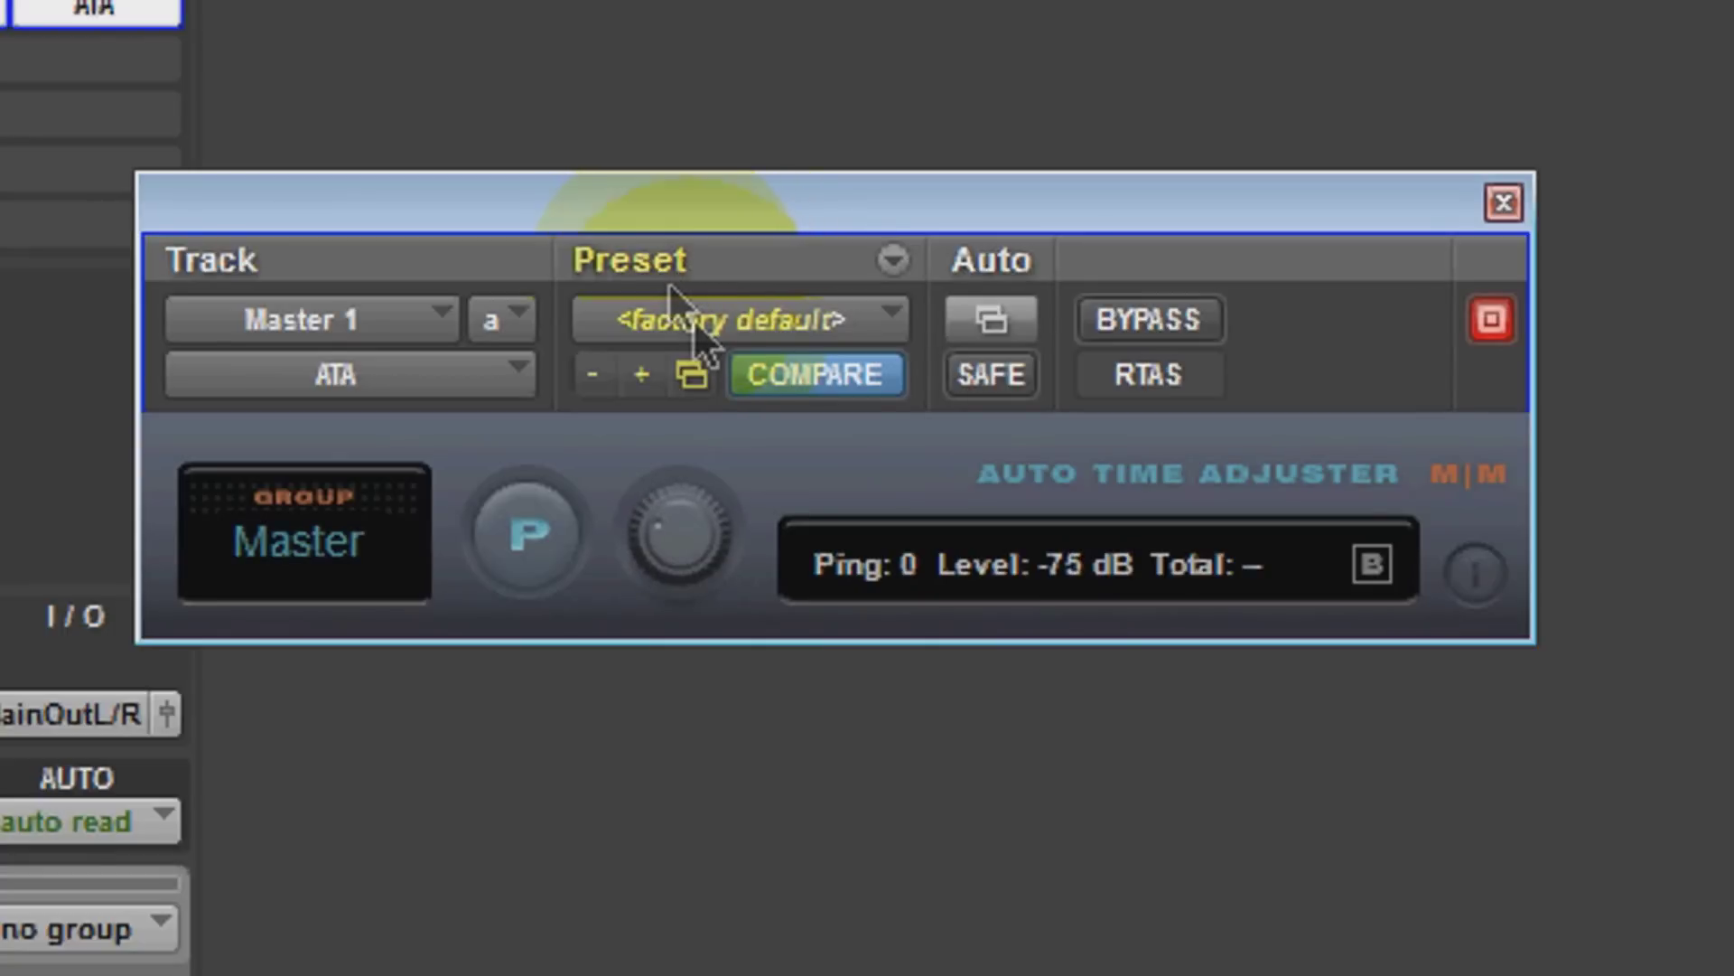
{"action": "left_click_drag", "start_coordinate": [741, 204], "coordinate": [834, 172]}
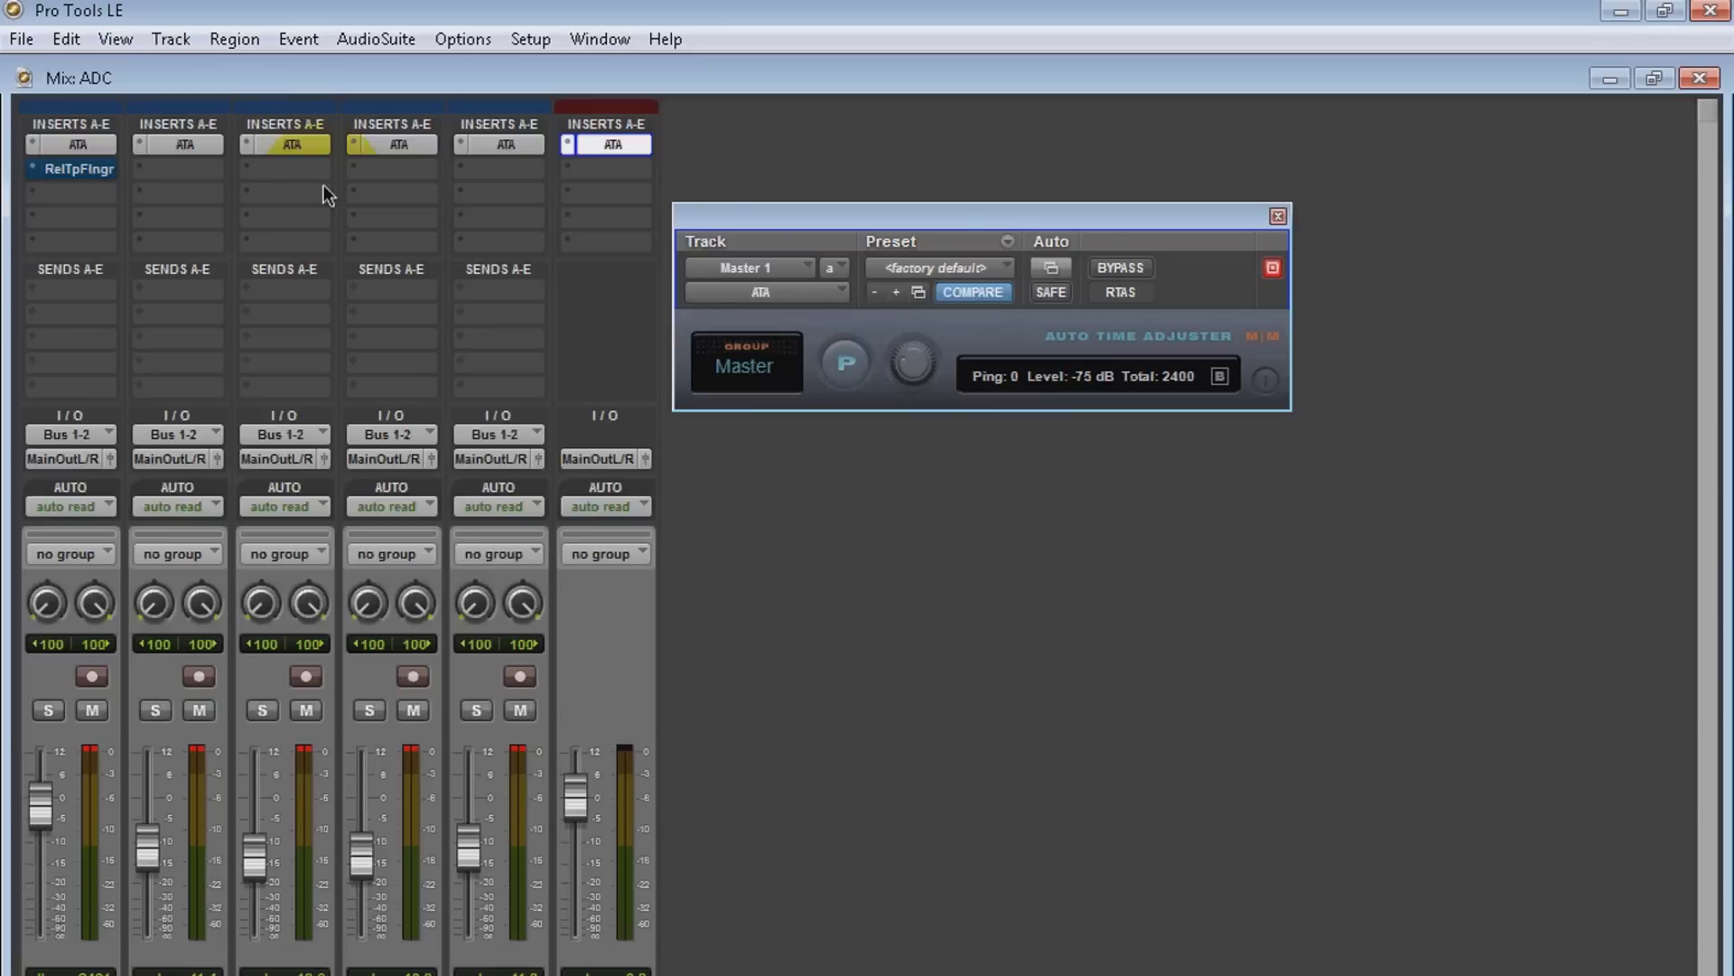
- Put a 6237-sample TimeAdjuster long on Audio1.dup1's second insert, play, and recall the Master's ATA
{"action": "left_click", "coordinate": [221, 168]}
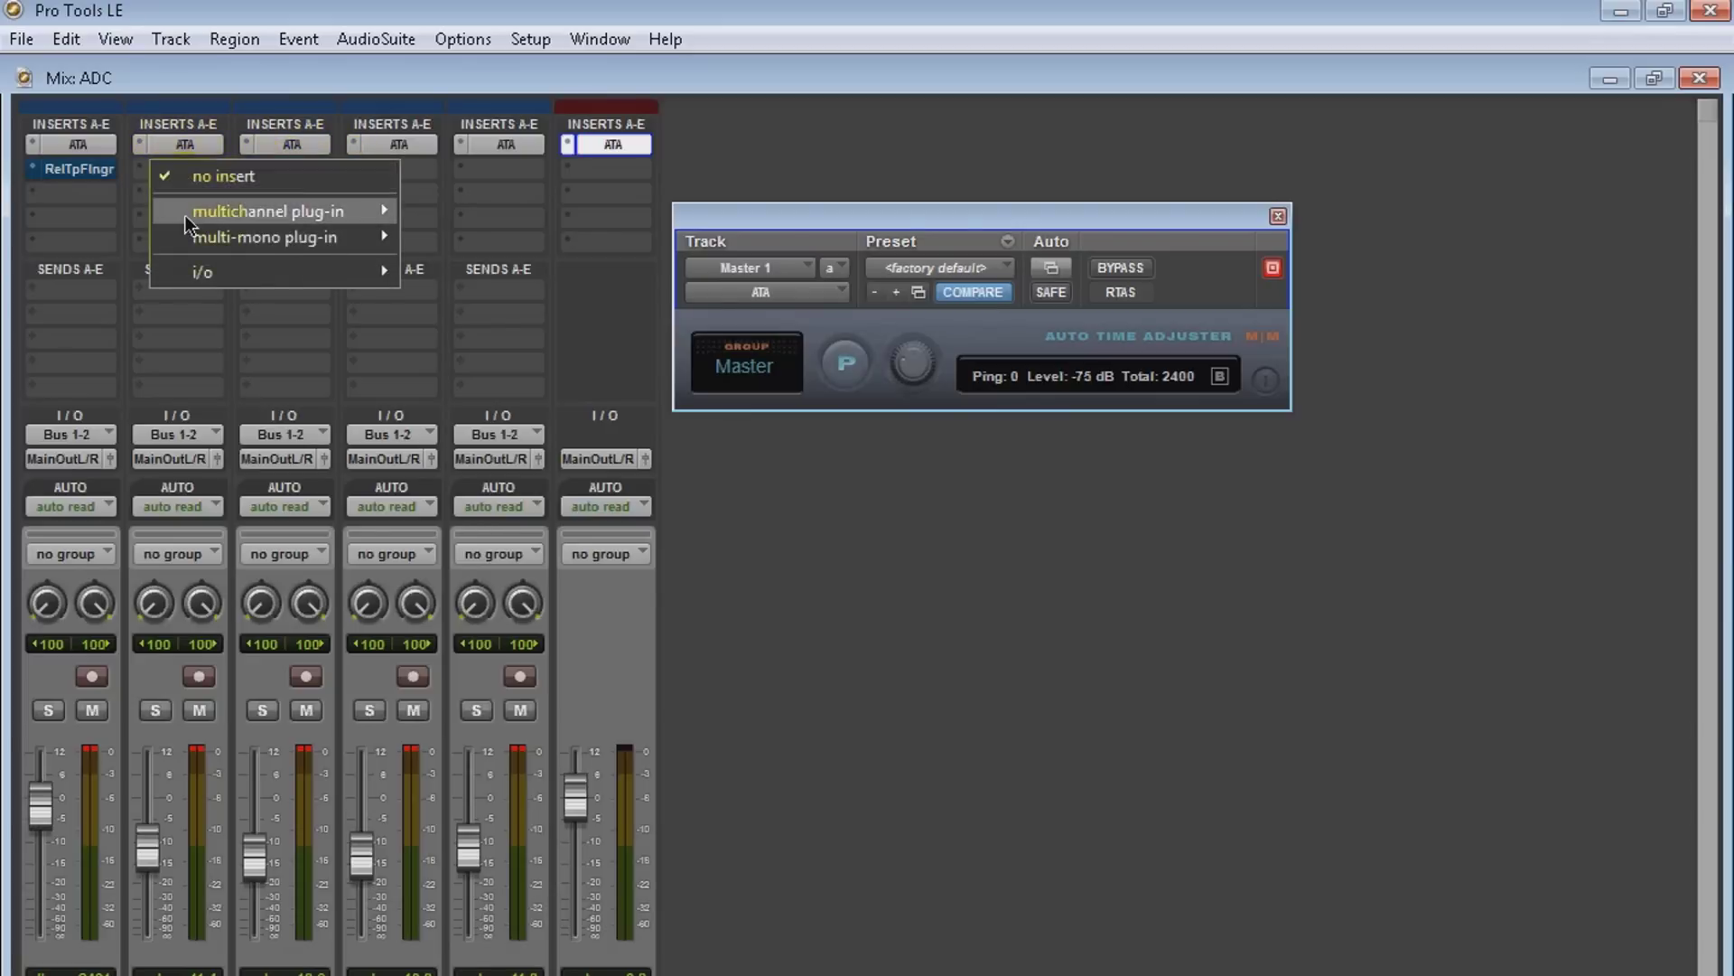
{"action": "mouse_move", "coordinate": [263, 237]}
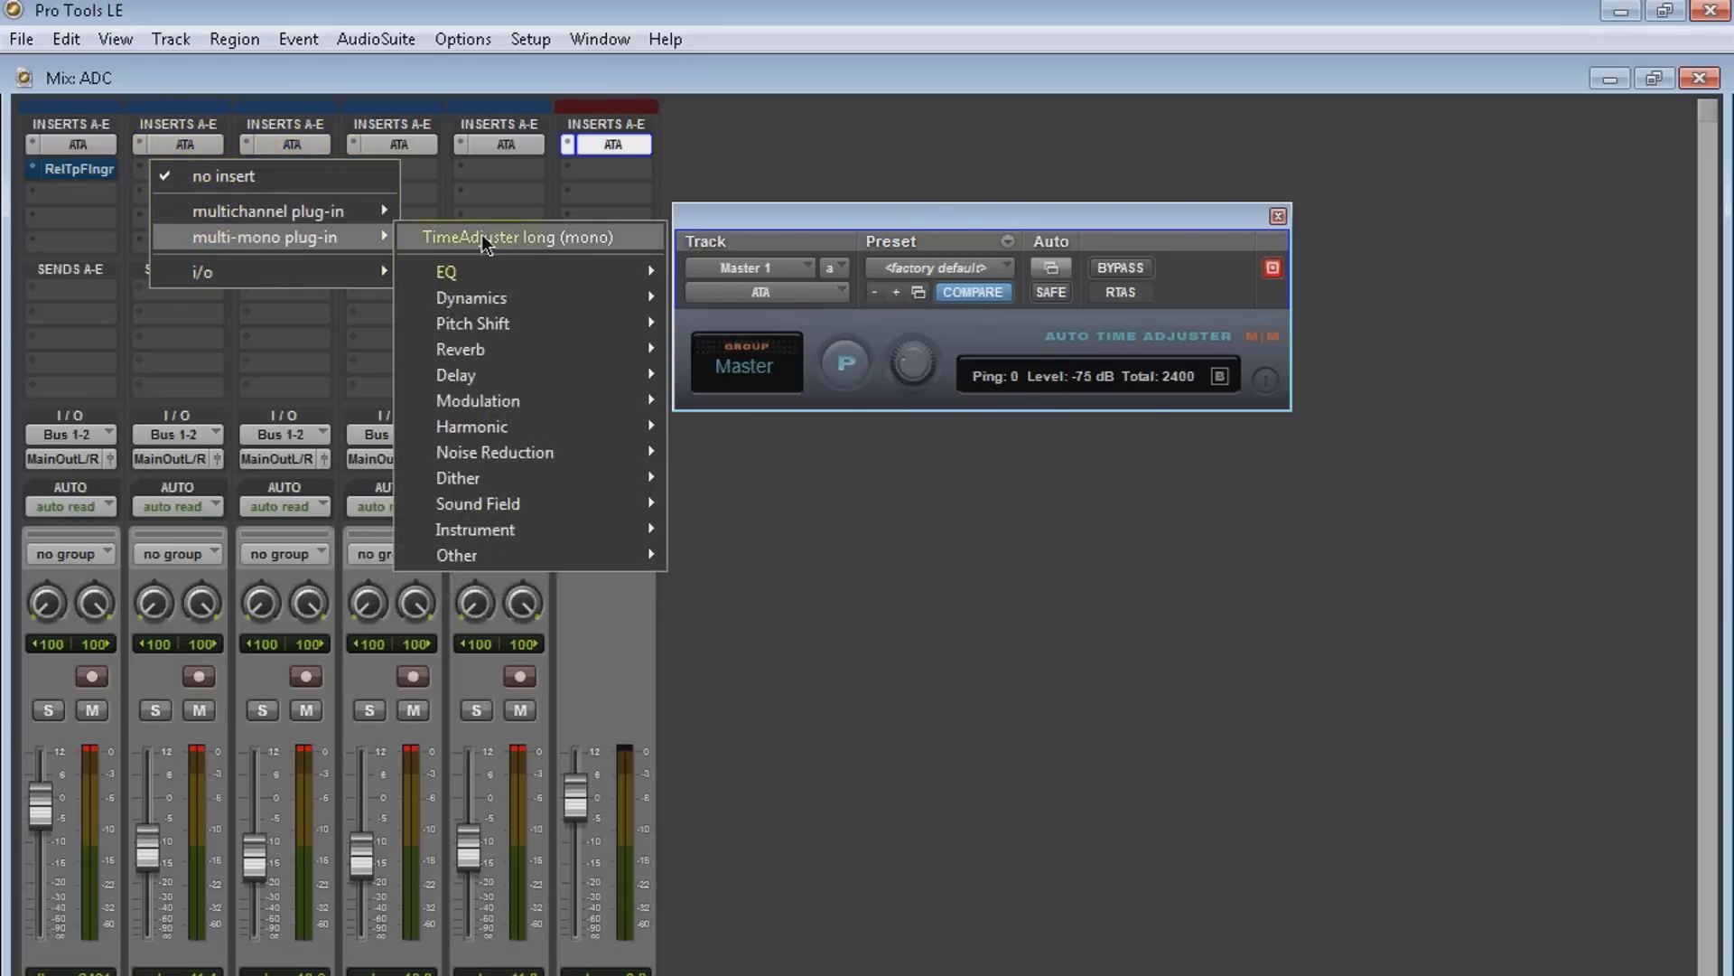
{"action": "left_click", "coordinate": [485, 239]}
{"action": "left_click_drag", "start_coordinate": [1150, 572], "coordinate": [1325, 591]}
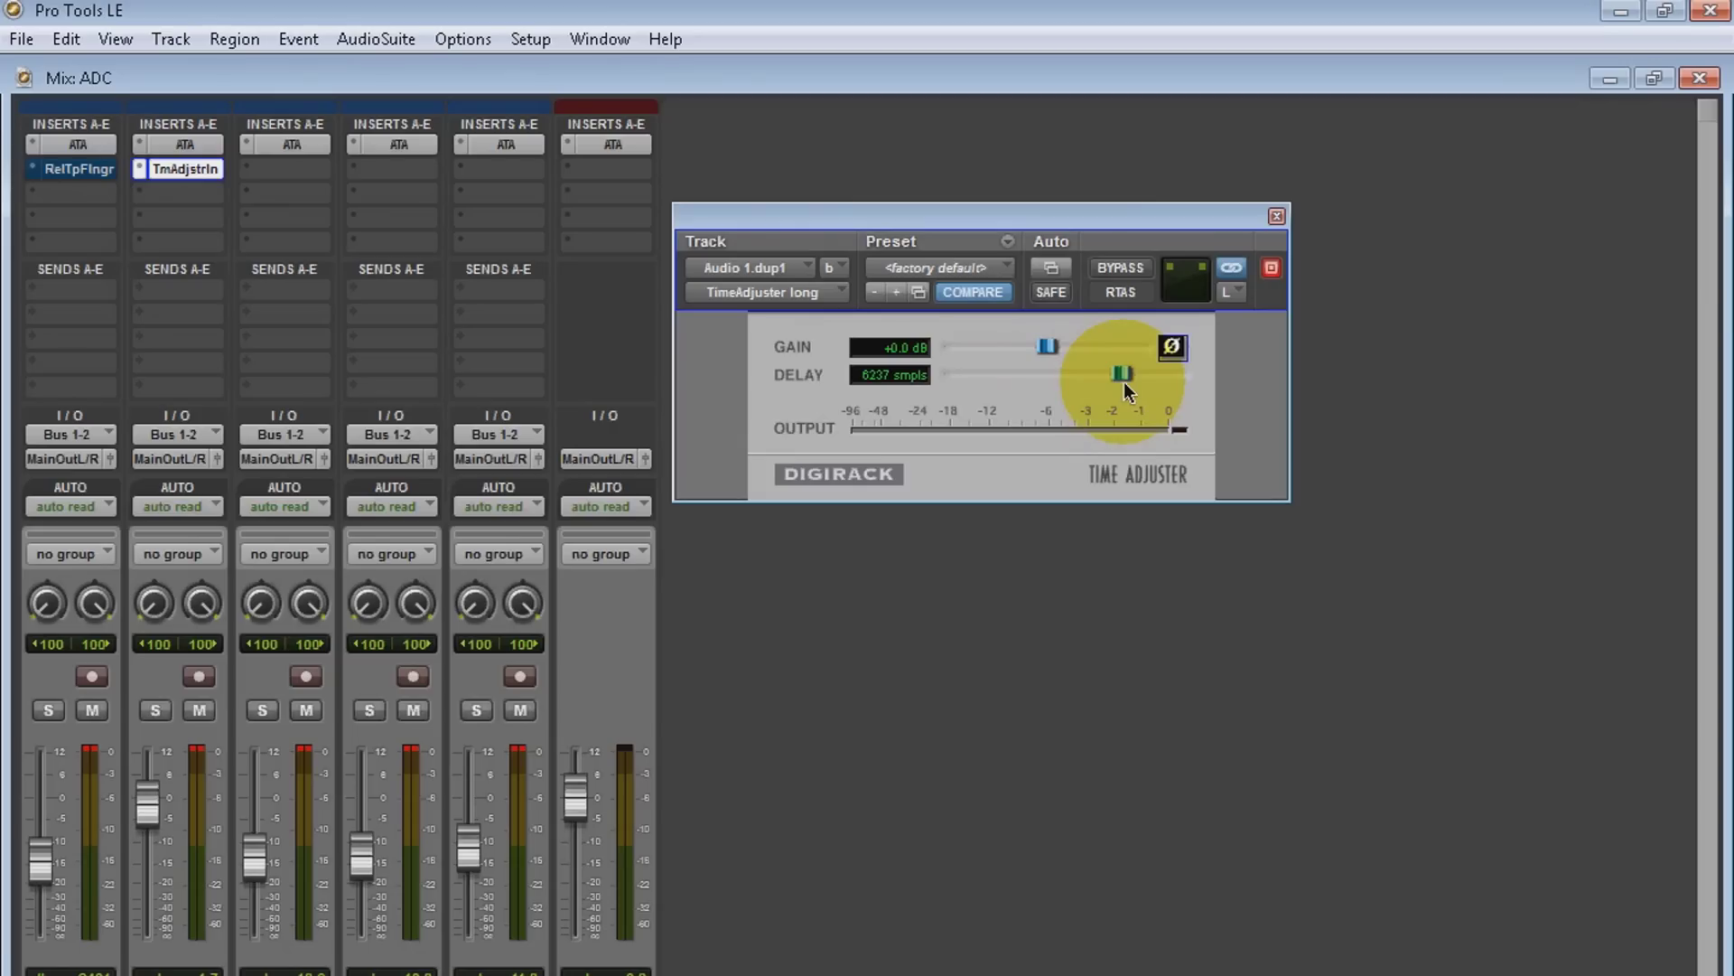
{"action": "key", "text": "space"}
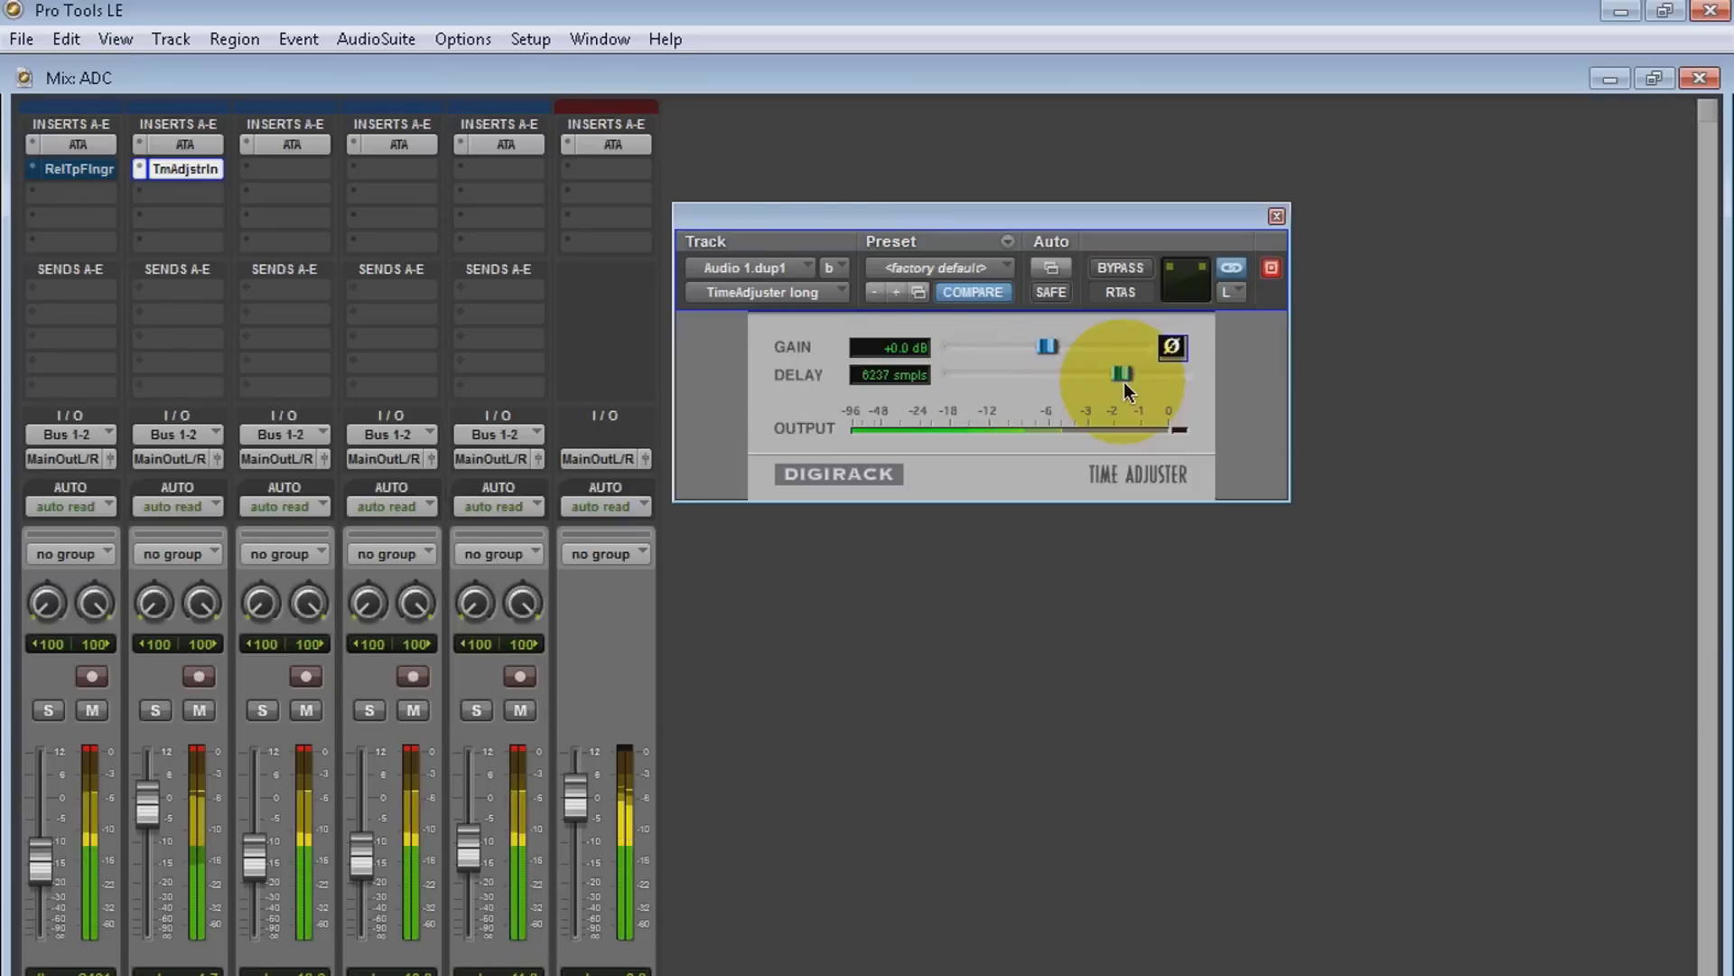
{"action": "left_click", "coordinate": [613, 145]}
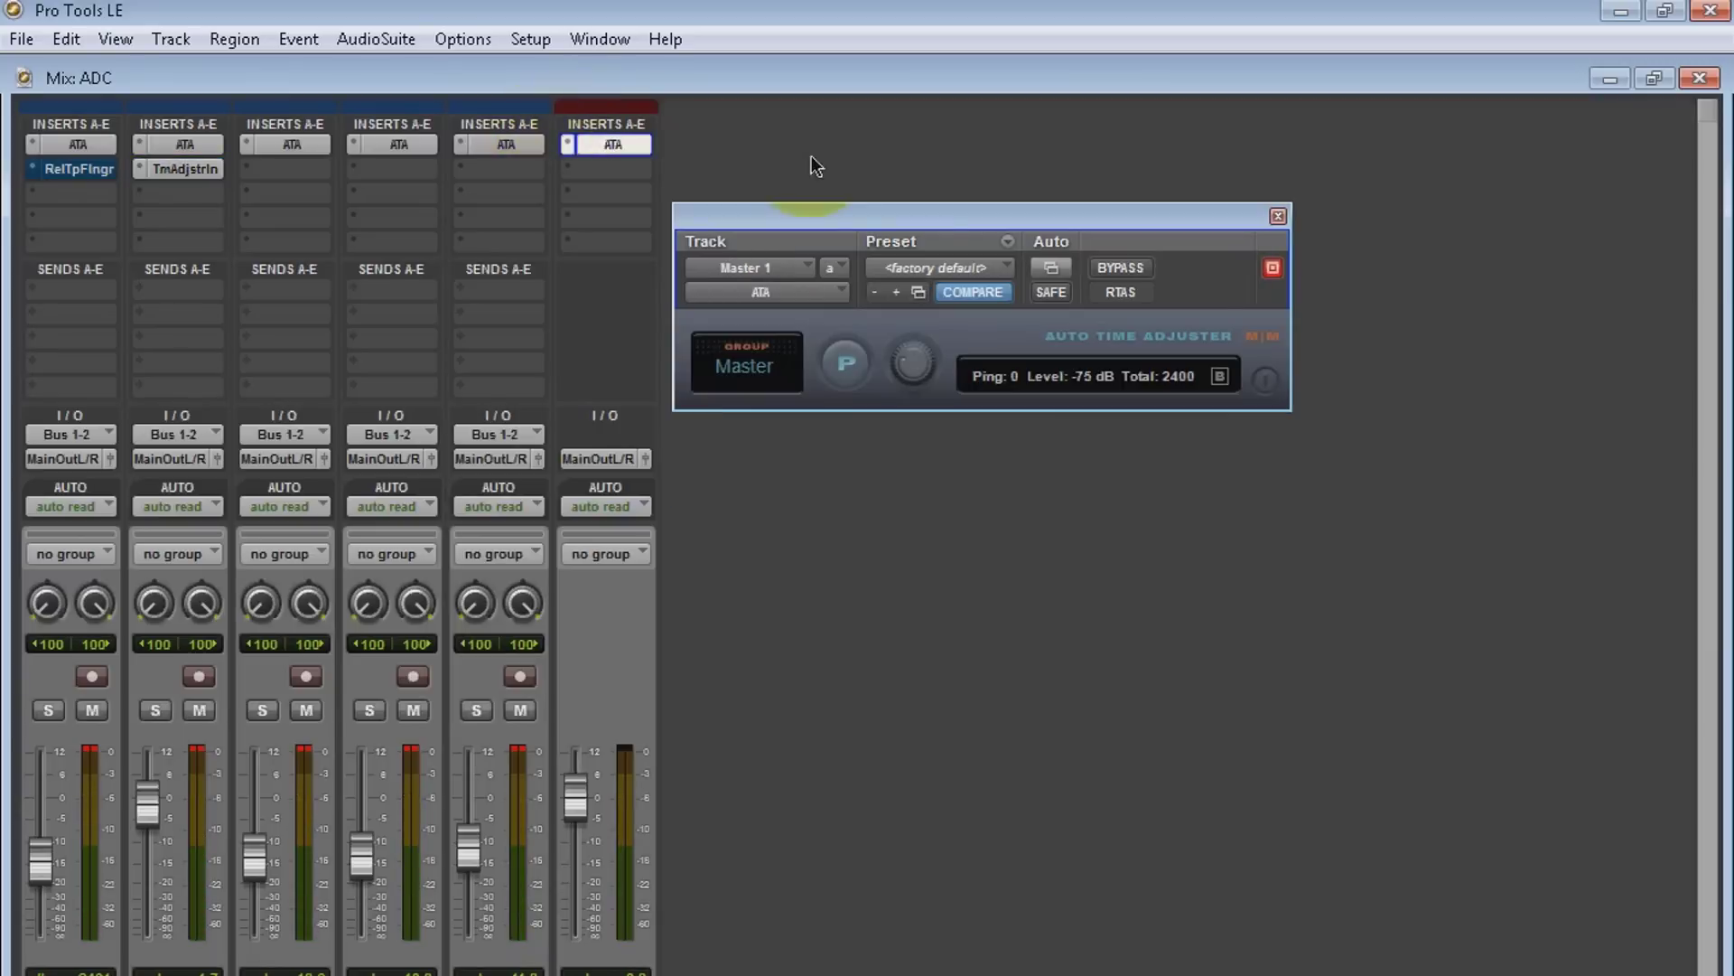
- Nudge the Master's ATA window slightly higher on screen
{"action": "left_click_drag", "start_coordinate": [948, 215], "coordinate": [961, 164]}
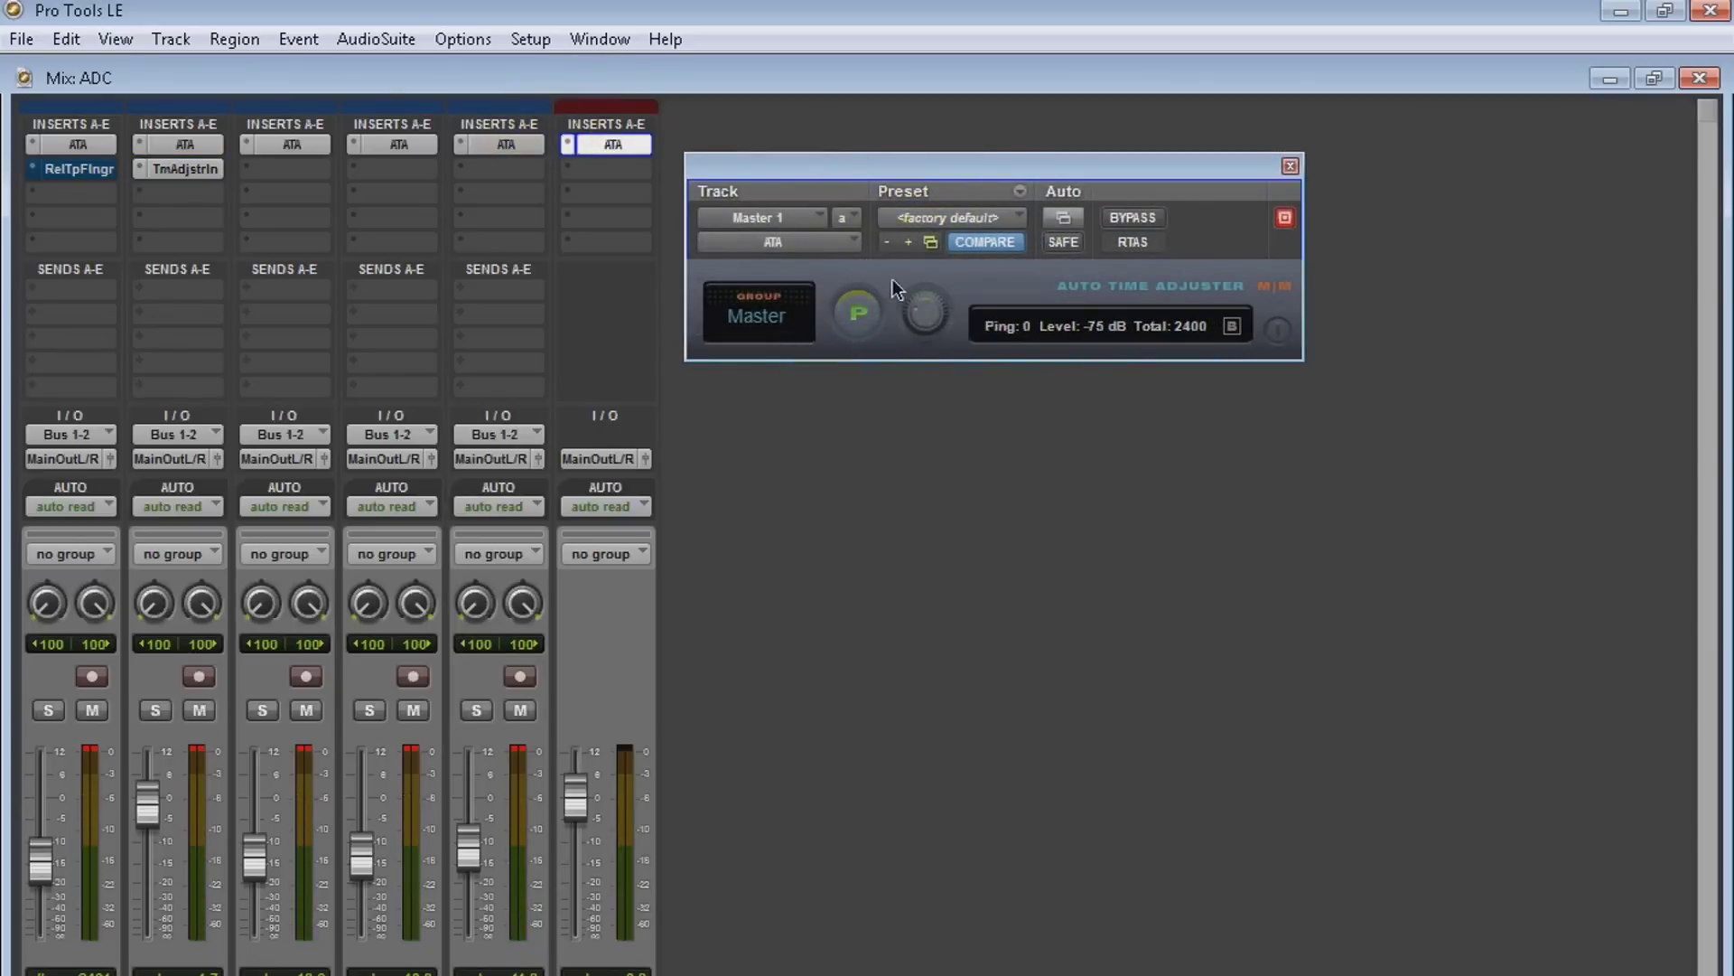